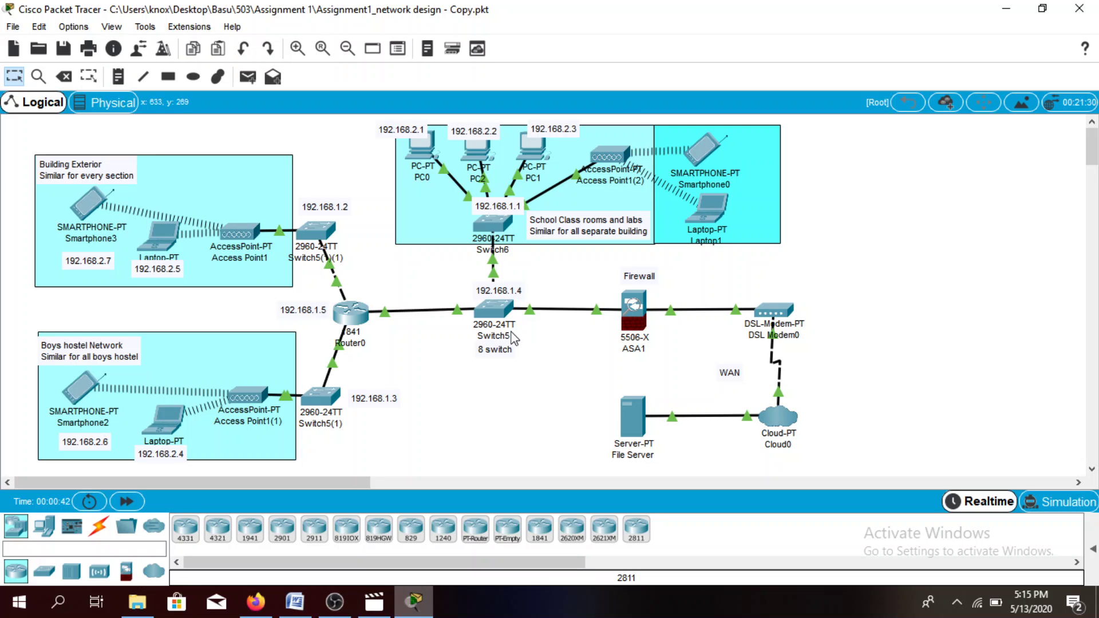
- Review the school, building exterior and boys hostel areas, the File Server, and the port details of Cloud0, Switch5 and Router0
double_click(441, 234)
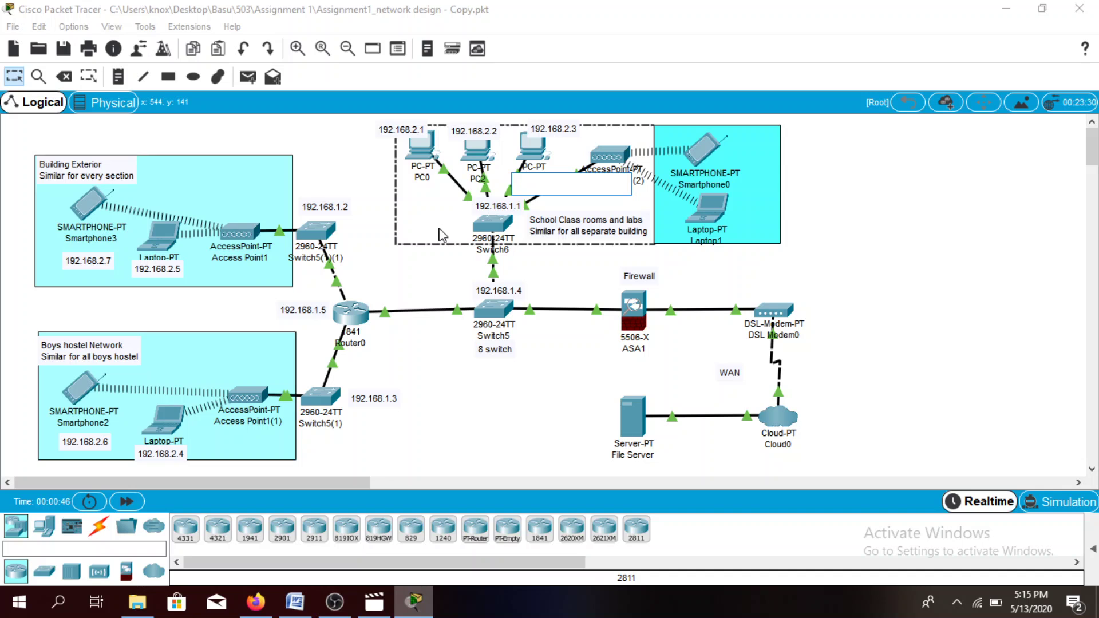
double_click(245, 182)
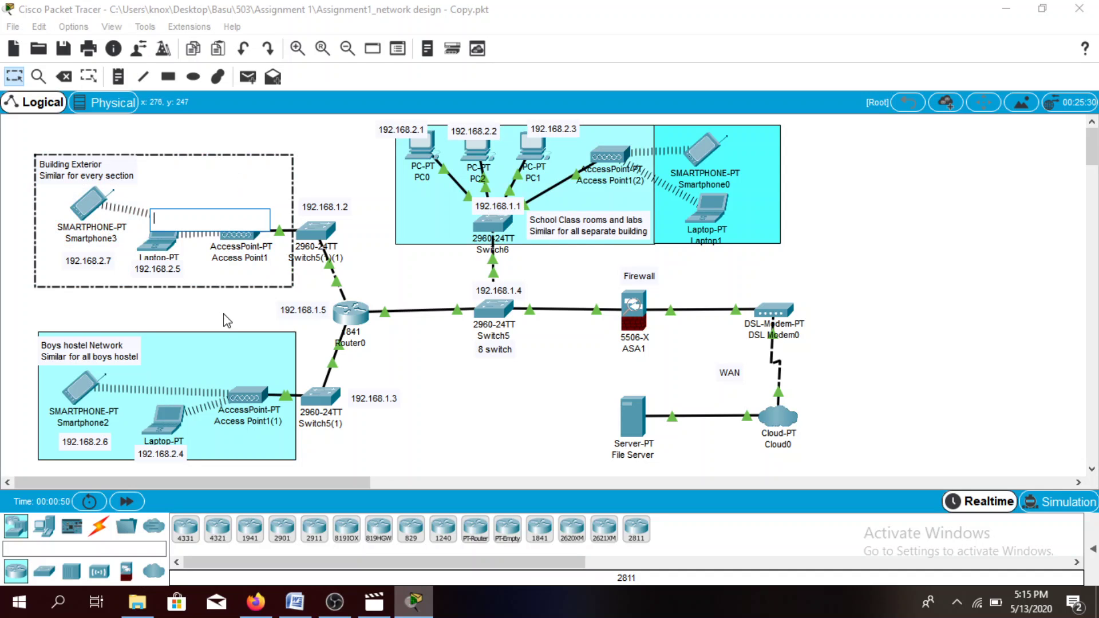
double_click(218, 368)
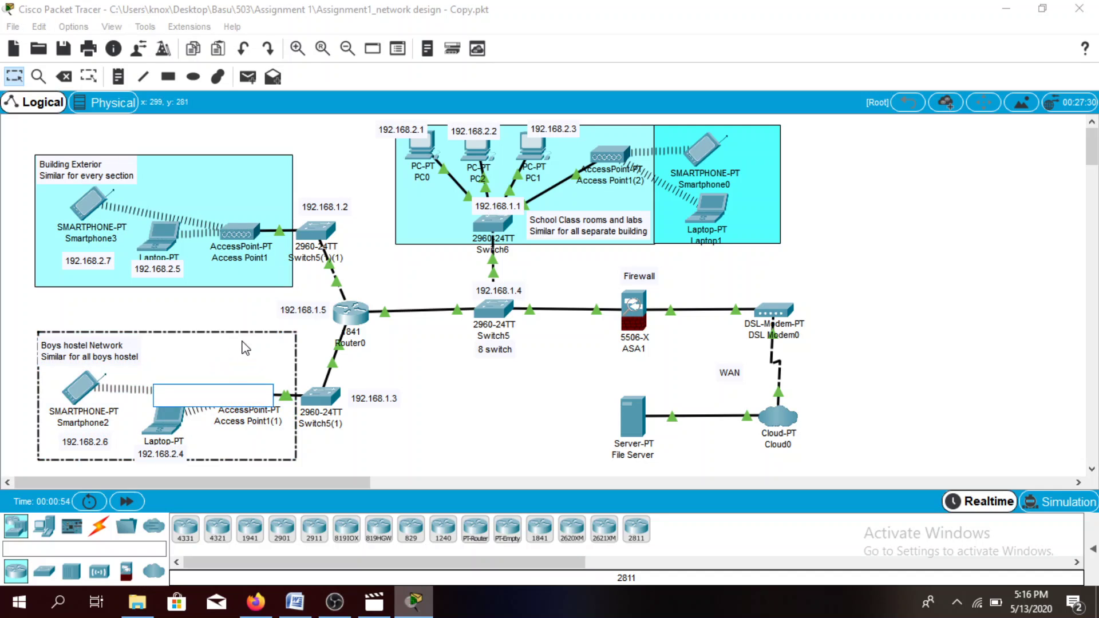
left_click(477, 405)
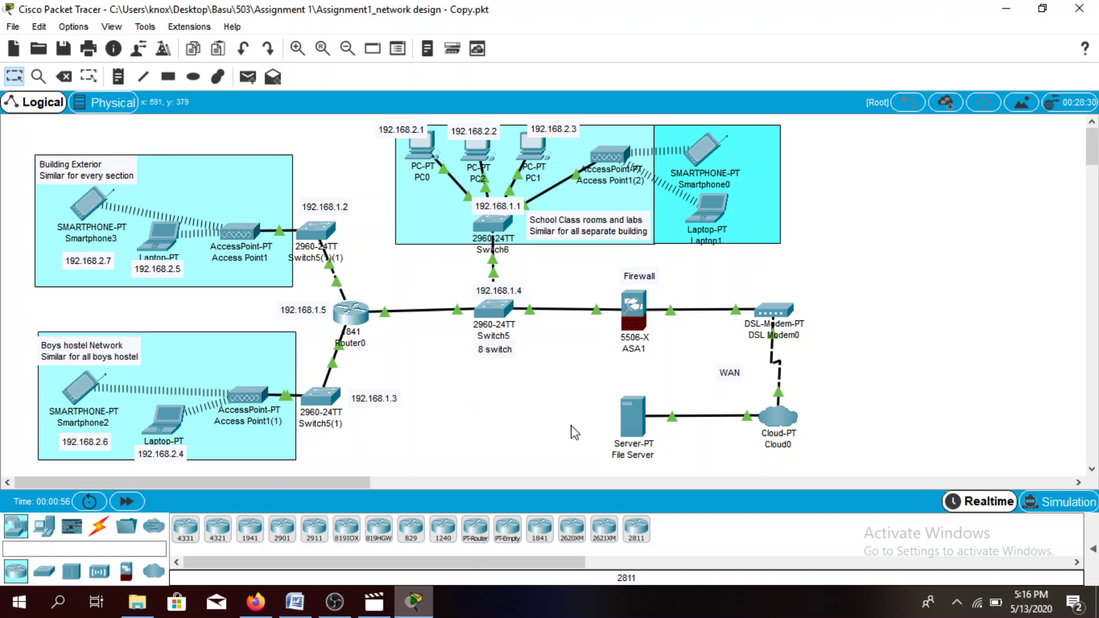
left_click(633, 418)
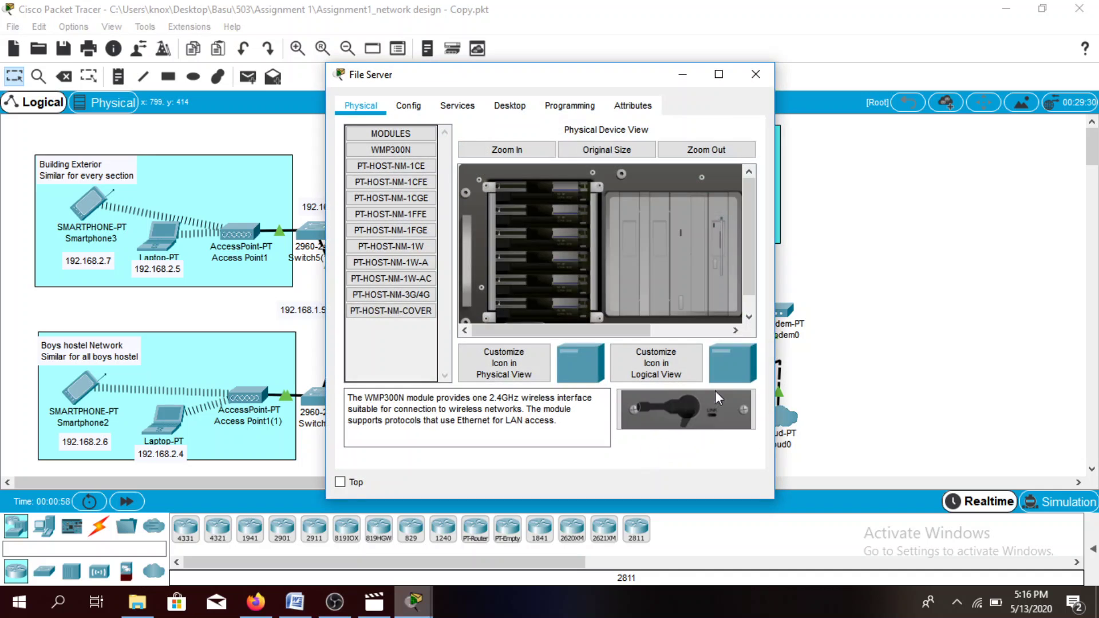
left_click(766, 69)
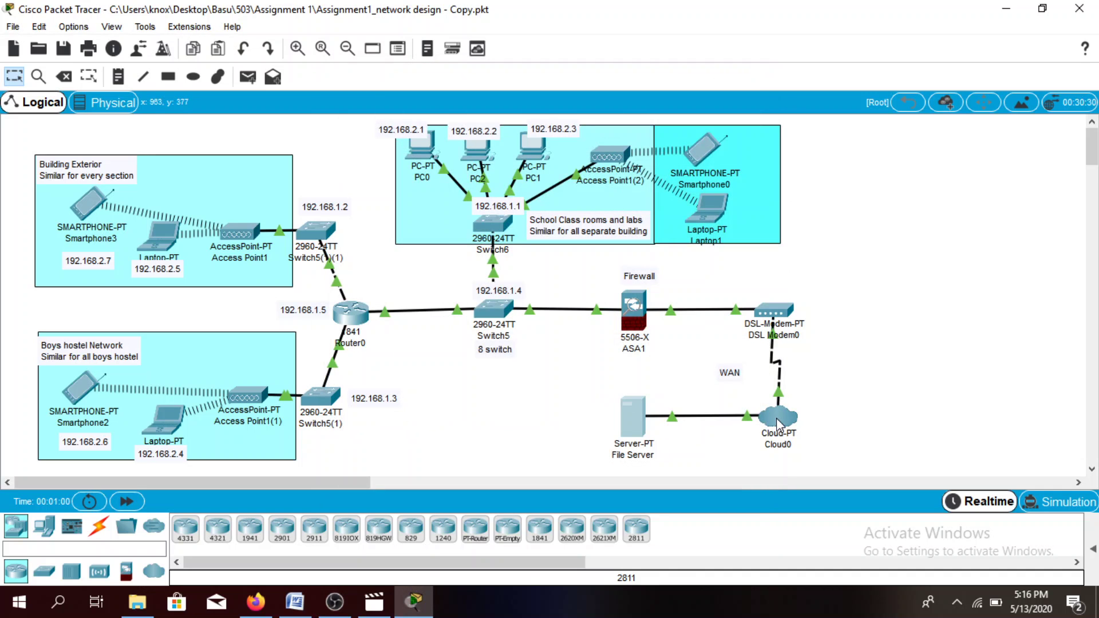
mouse_move(776, 418)
mouse_move(490, 314)
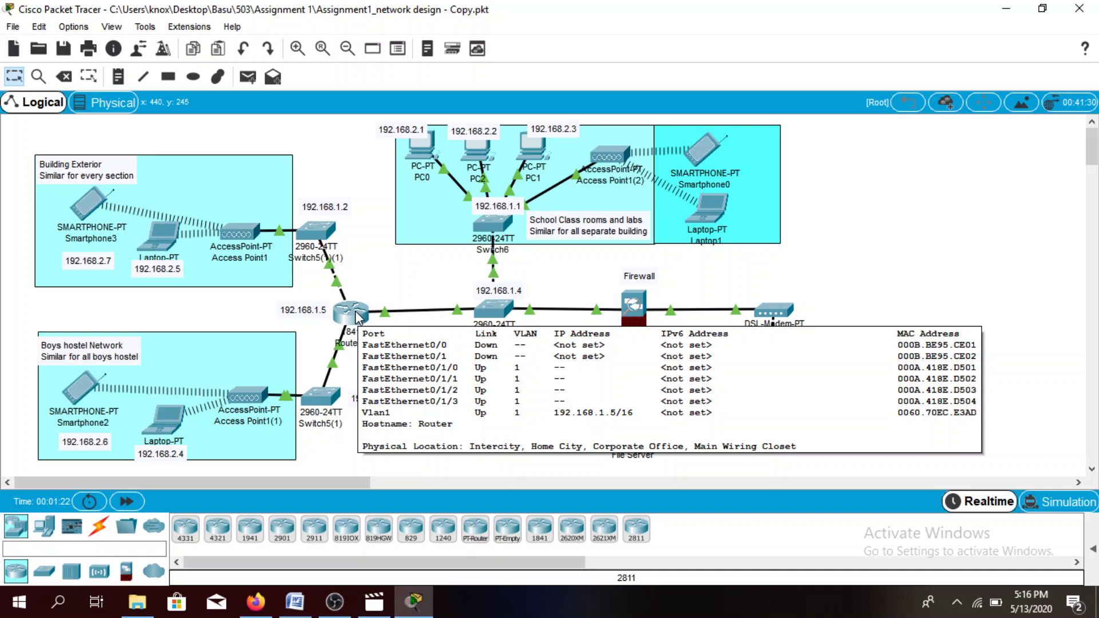
mouse_move(356, 316)
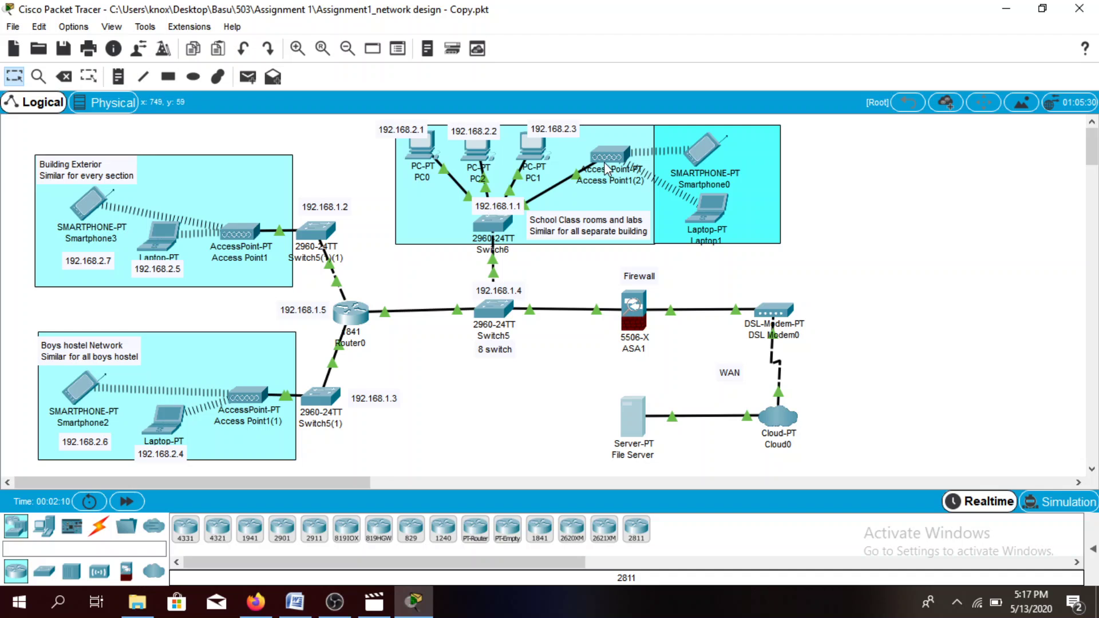
- Nudge the access points of the school, building exterior and boys hostel areas slightly within their sections
left_click_drag(611, 159, 604, 155)
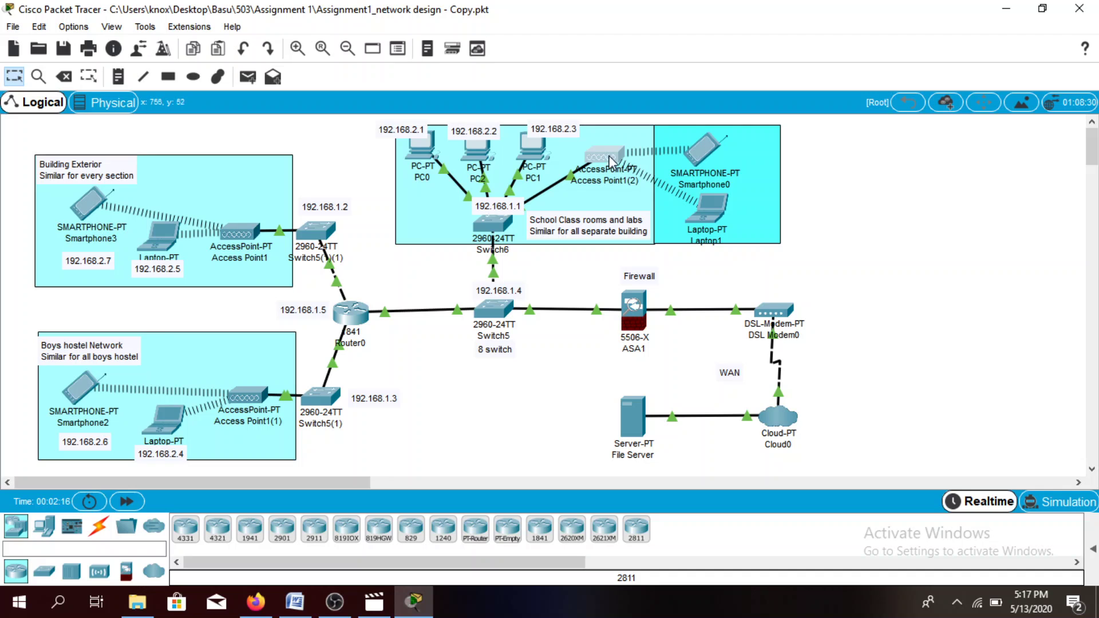
left_click_drag(237, 243, 235, 239)
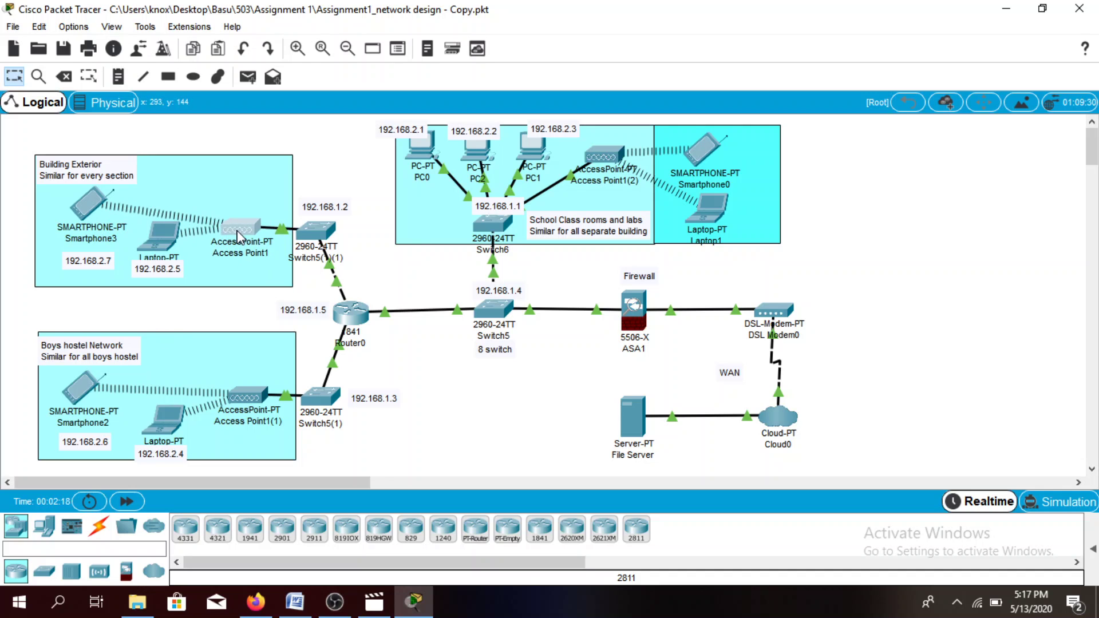
left_click_drag(245, 386, 242, 387)
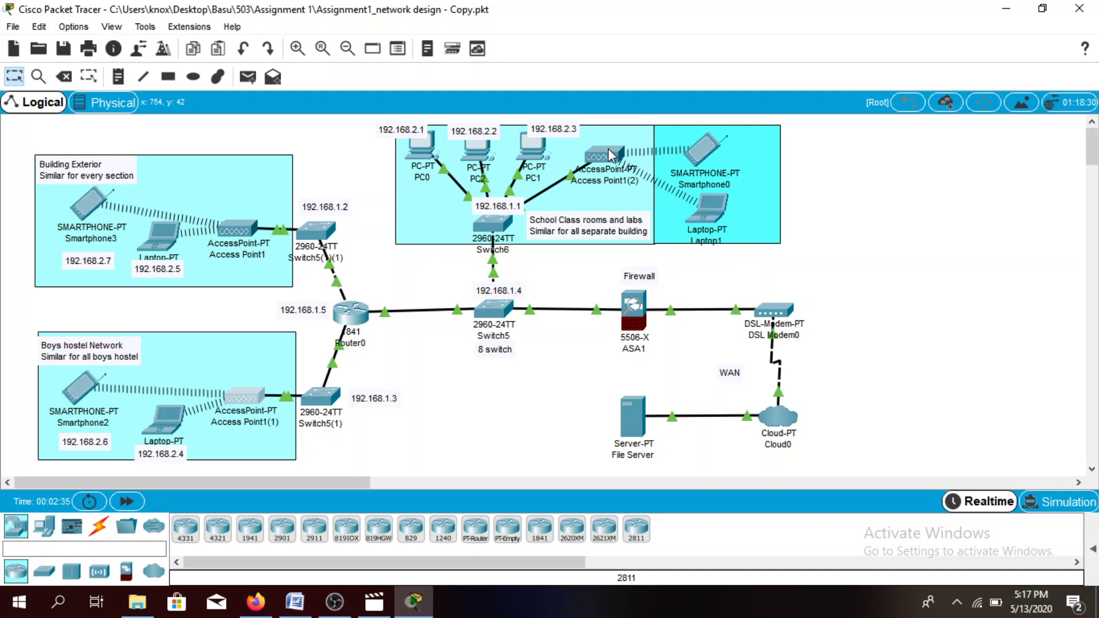
- Test connectivity by pinging PC0 at 192.168.2.1 from the boys hostel laptop's command prompt, and close the laptop's window
mouse_move(611, 155)
mouse_move(434, 156)
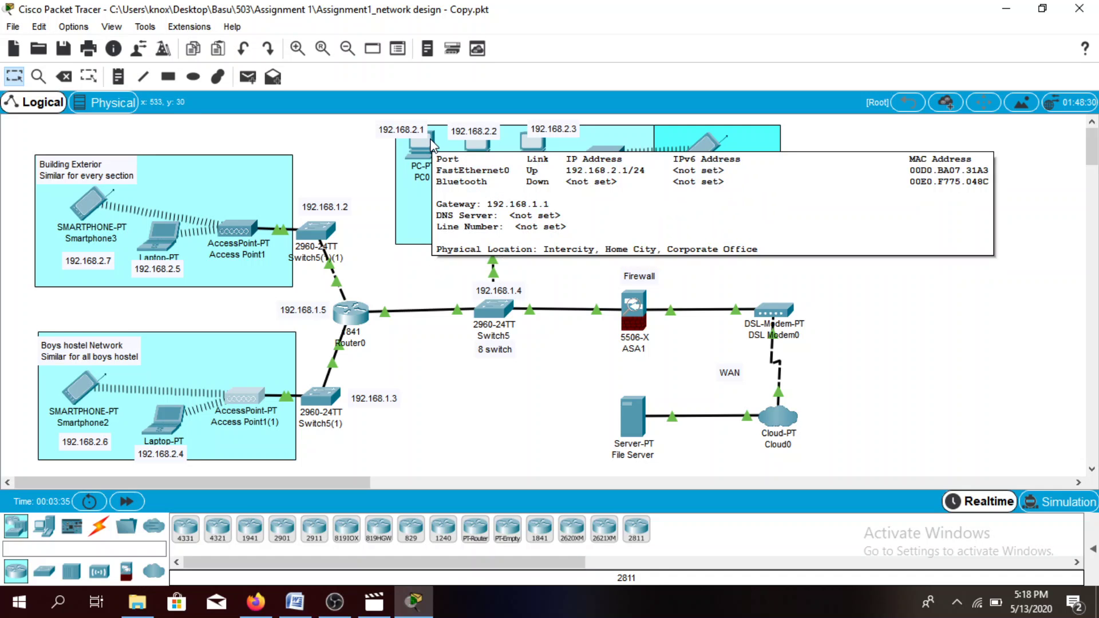
left_click(166, 417)
left_click_drag(475, 80, 785, 56)
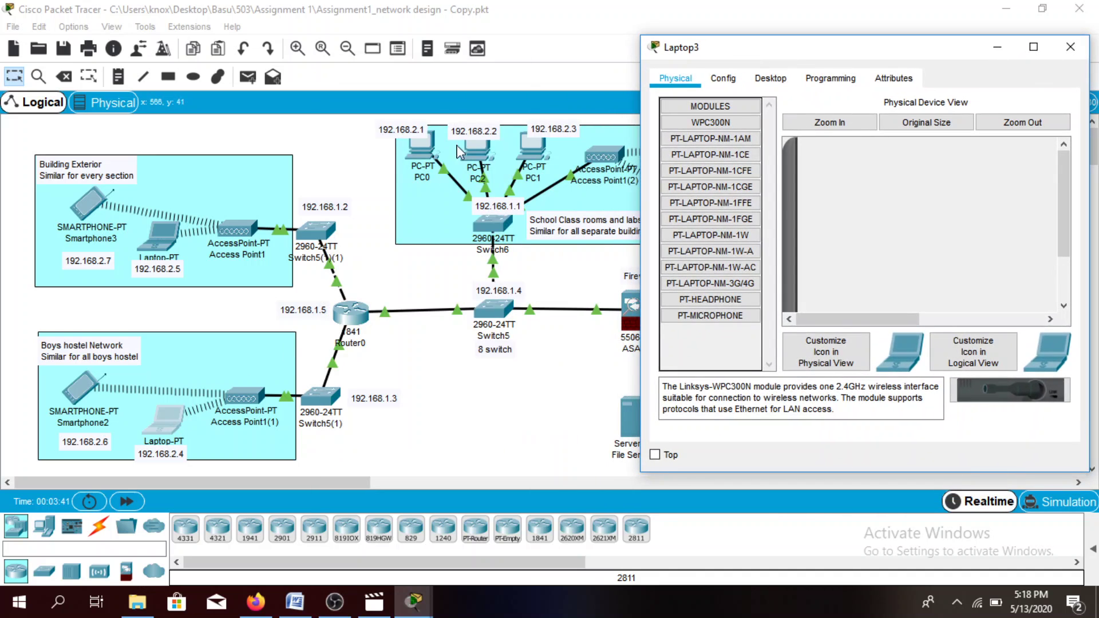
left_click(723, 78)
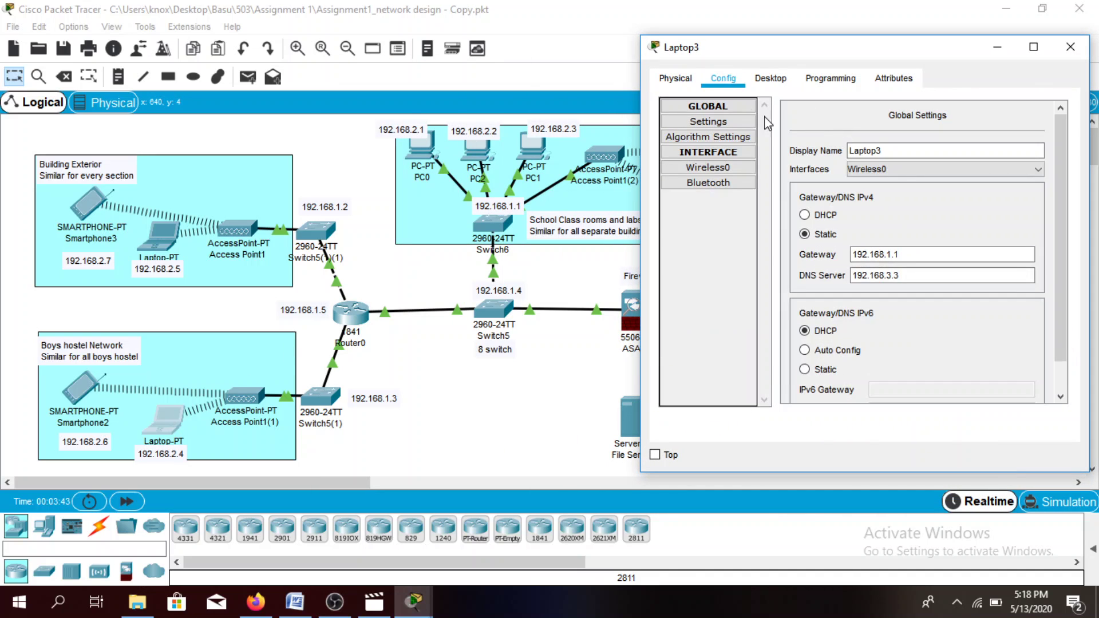
left_click(770, 78)
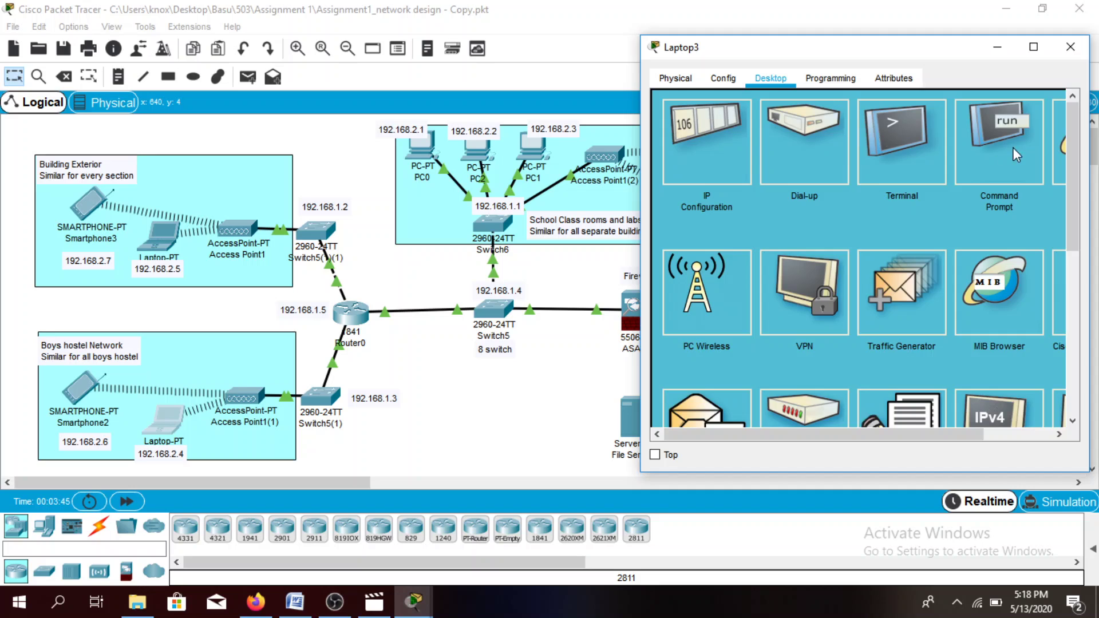
left_click(1015, 152)
type("pi")
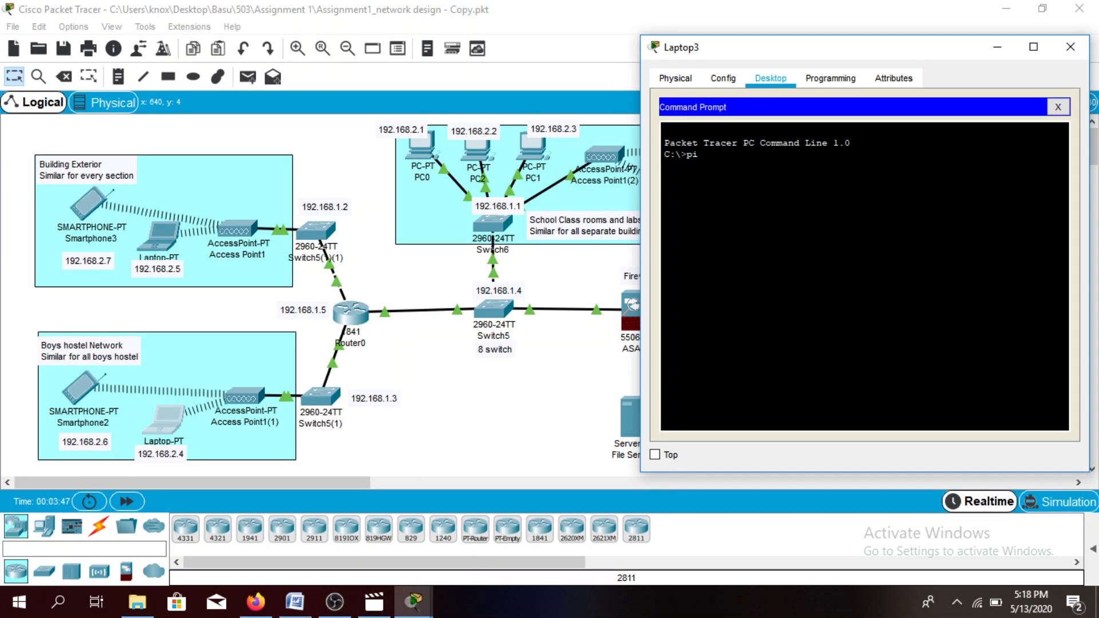
type("ng 192.168.2.1")
key("Return")
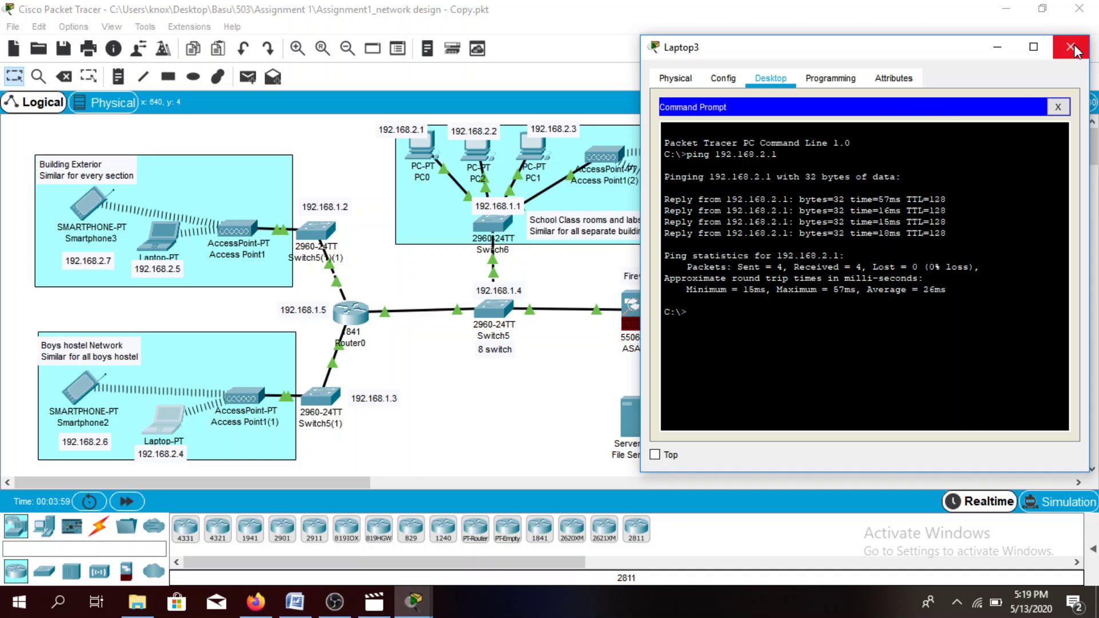
left_click(1071, 48)
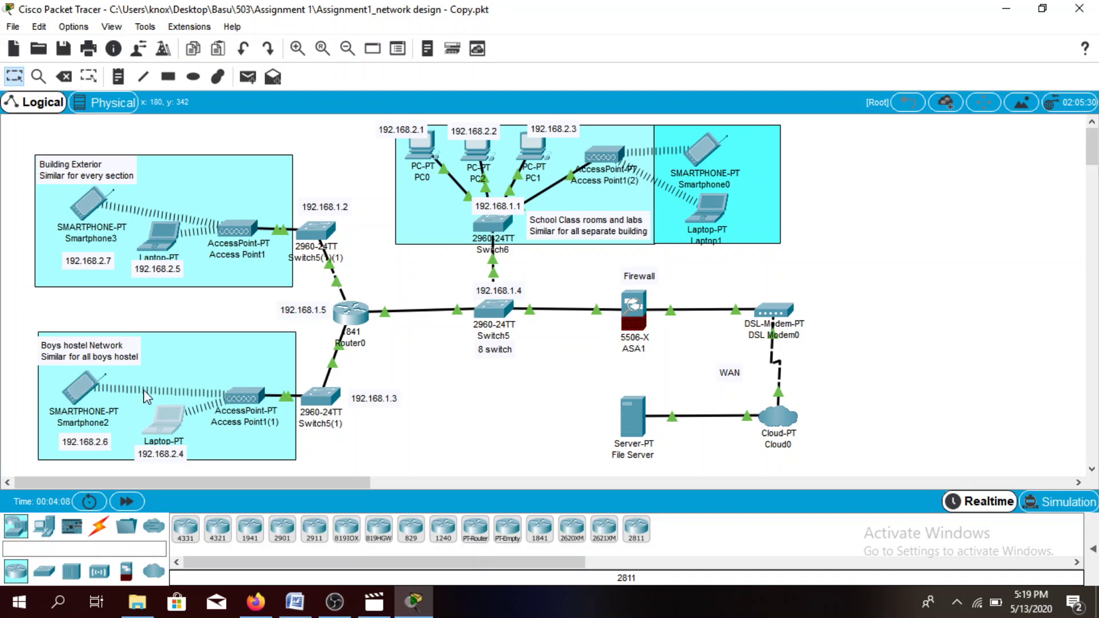
- Open the command-line interface of Router0 and enter privileged mode with the enable command
left_click(363, 317)
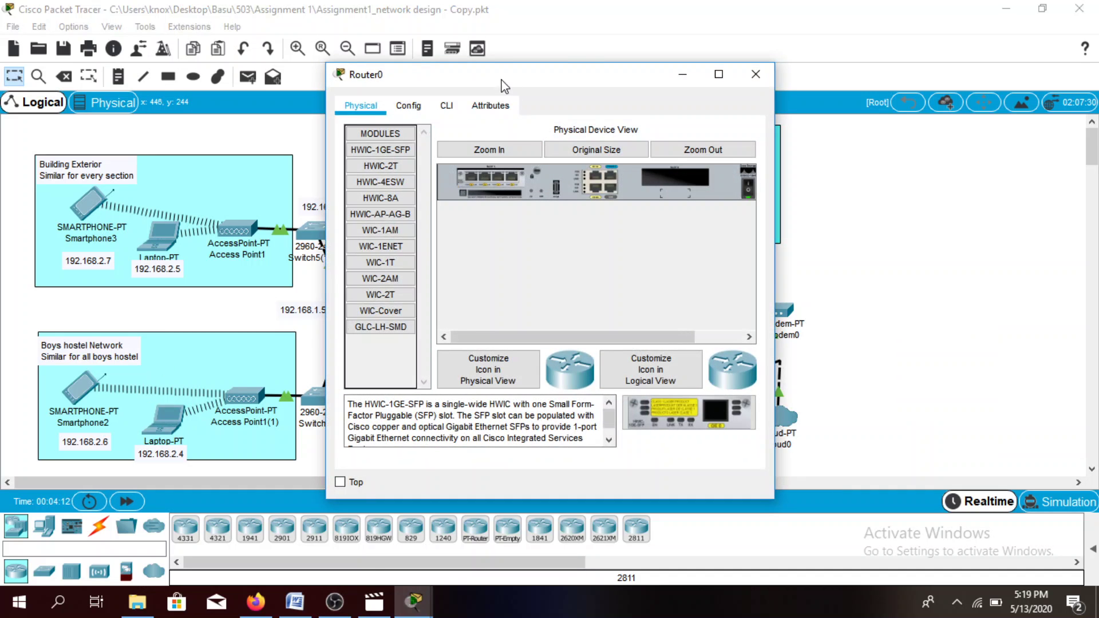
left_click_drag(503, 83, 817, 34)
left_click(796, 55)
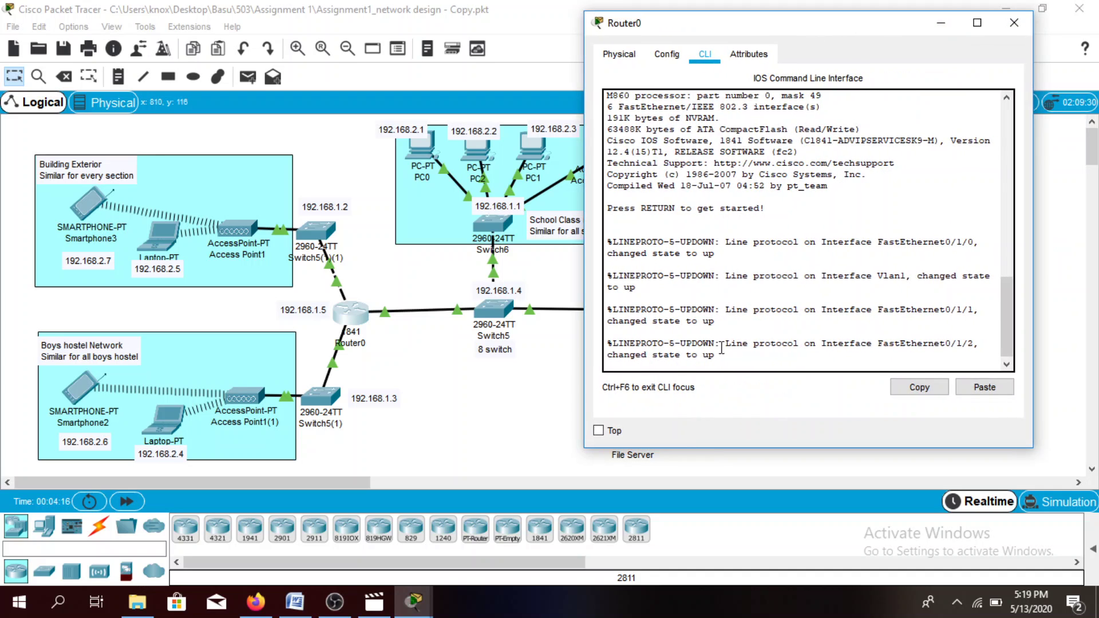
key("Return")
key("Return")
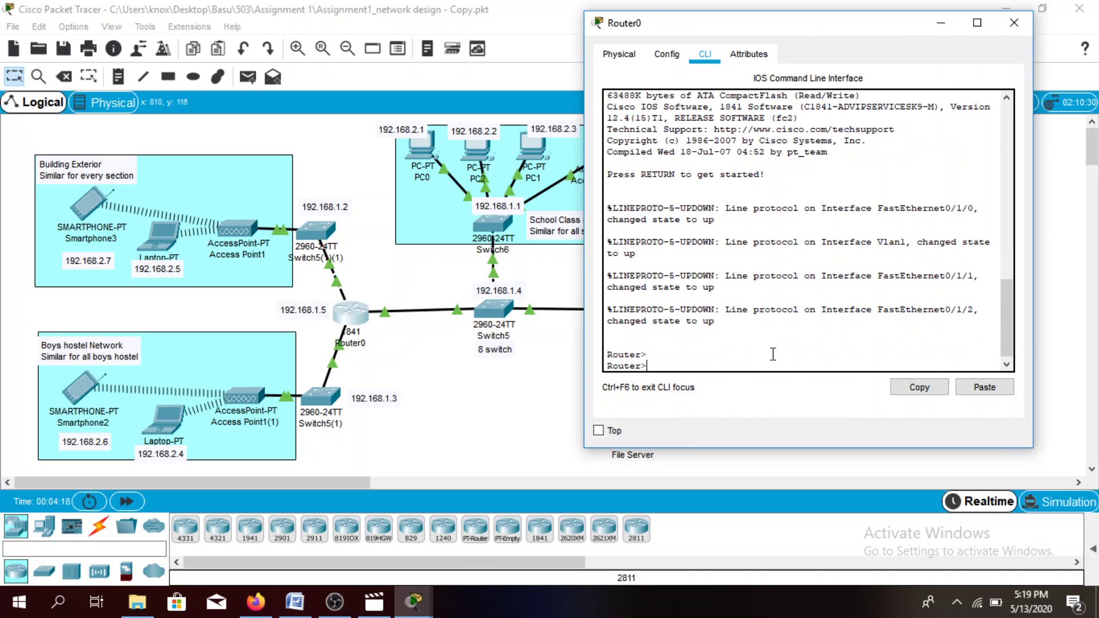
type("enable")
key("Return")
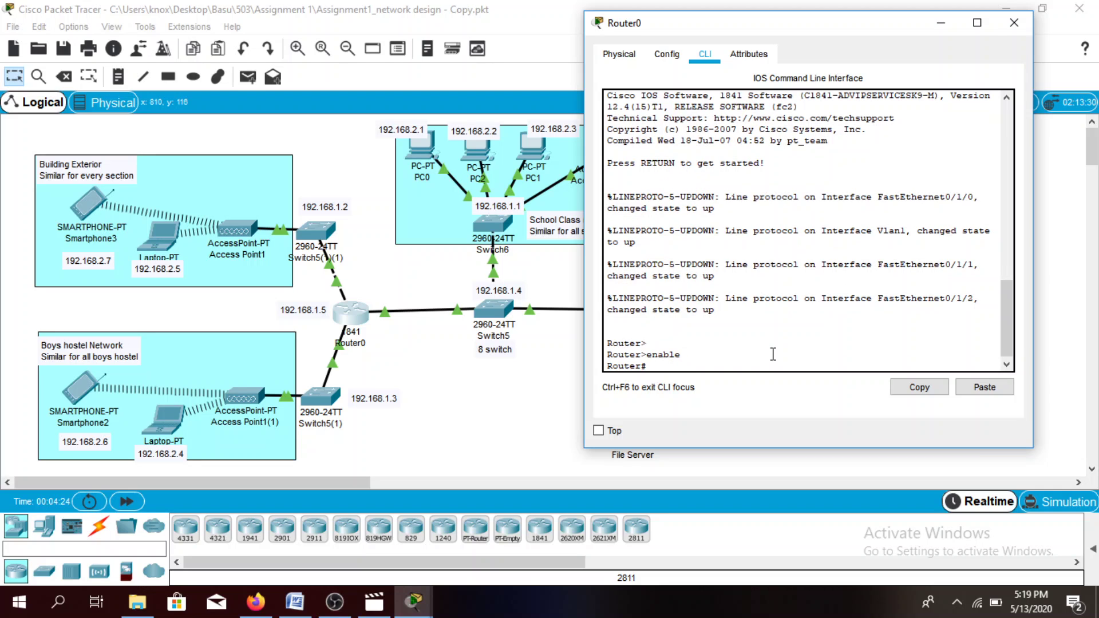
- Enter global configuration mode with conf t and open the vlan1 interface for configuration with interface vlan1
double_click(646, 365)
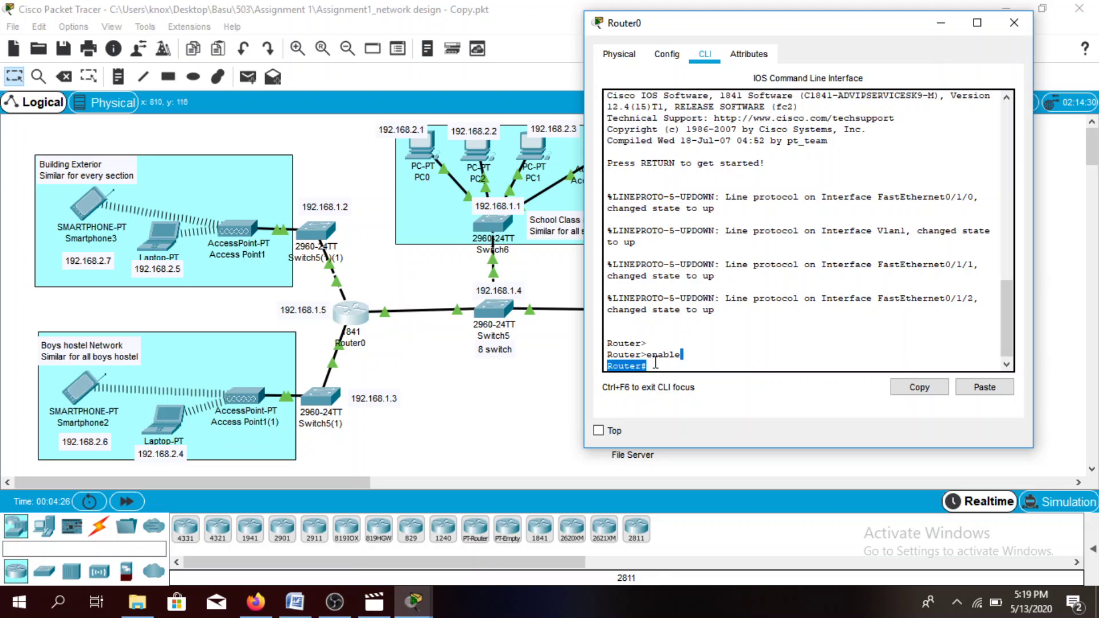
left_click(644, 365)
left_click_drag(641, 365, 649, 365)
left_click(654, 366)
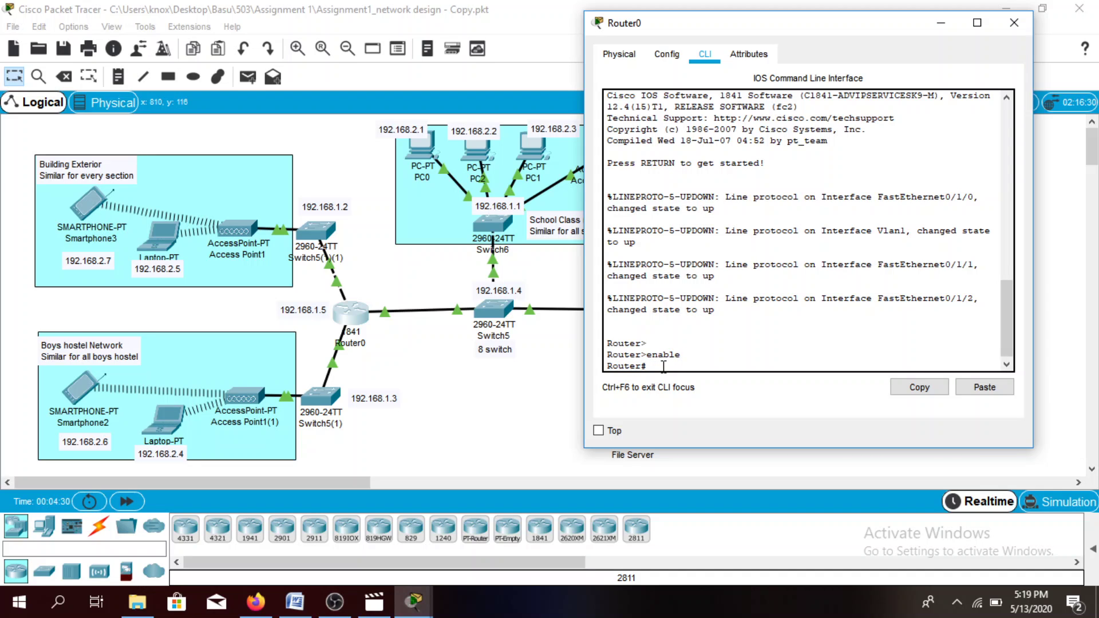
type("conf t")
key("Return")
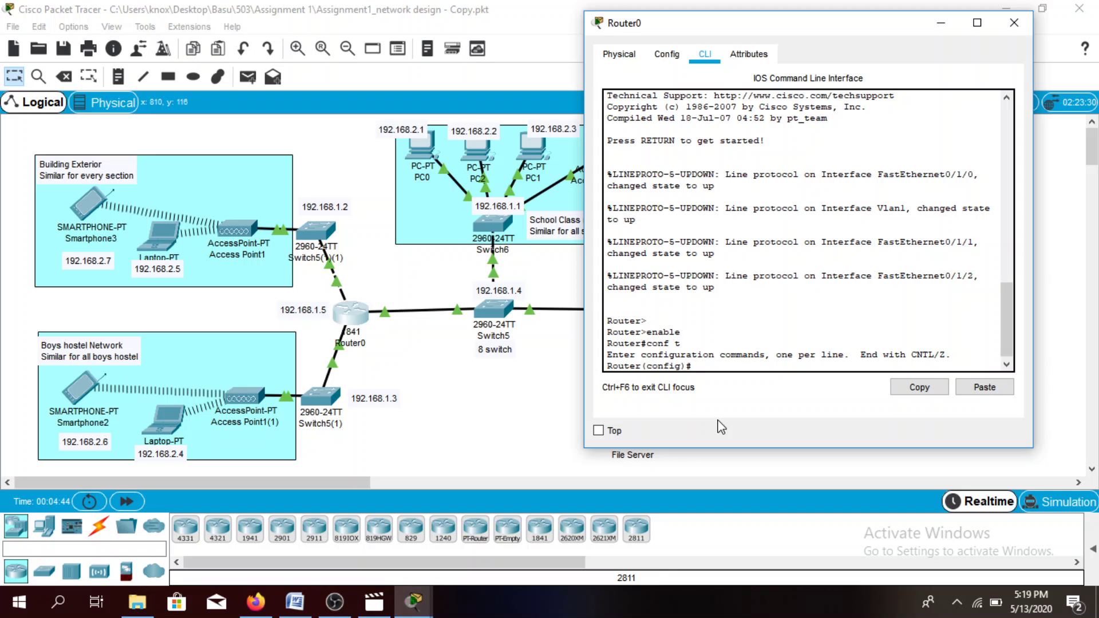
type("inter")
key("BackSpace")
type("1")
key("Return")
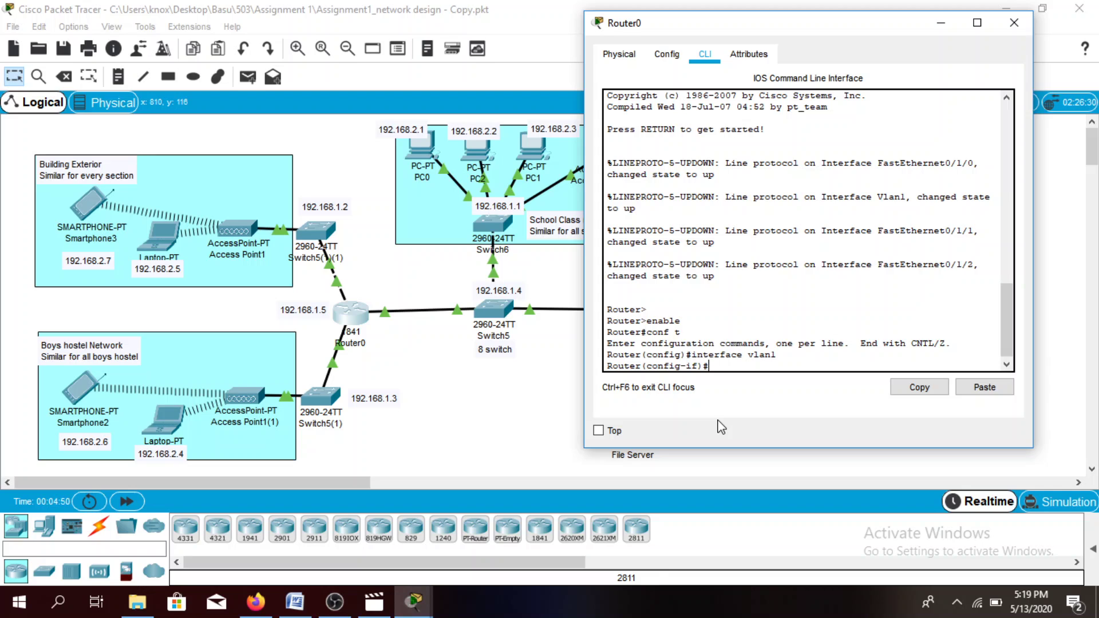
- Assign IP address 192.168.1.5 with subnet mask 255.255.255.0 to the router's vlan1 interface using ip add
type("ip add")
type("192.168.1.5")
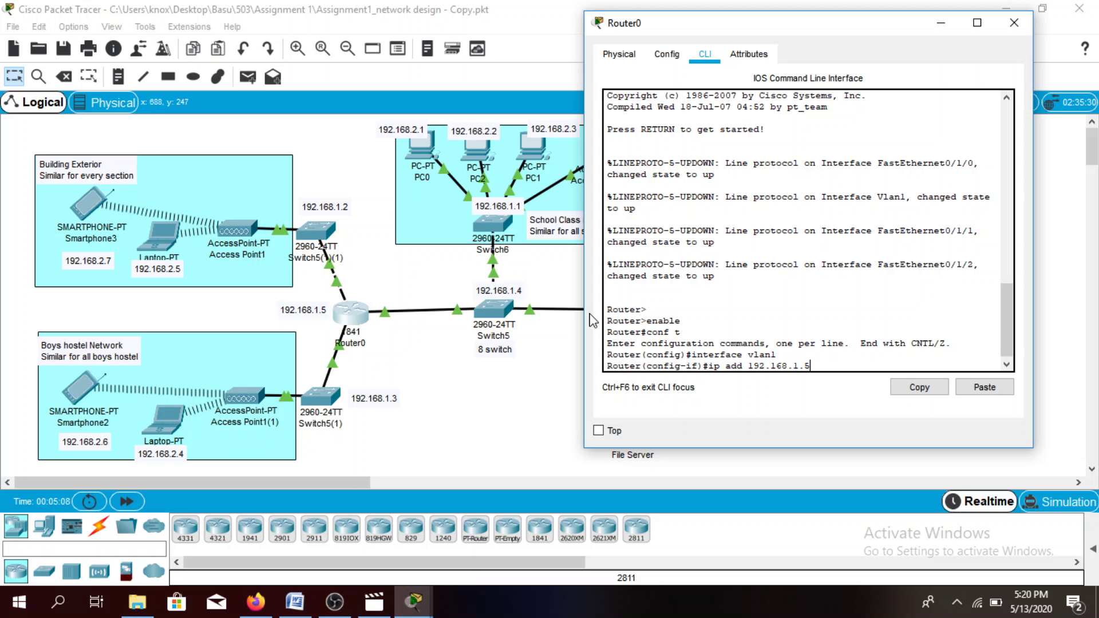
type("255.255.255.0")
key("Return")
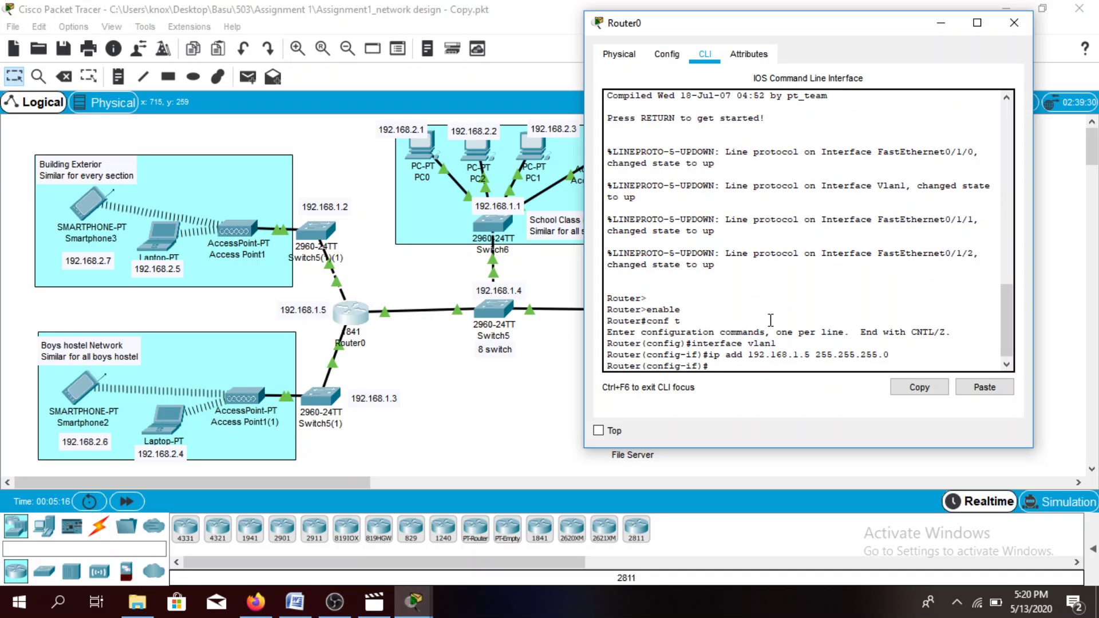
- Bring up the router's vlan1 interface with no shut, close the router window and check Router0's port details
type("no shut")
key("Return")
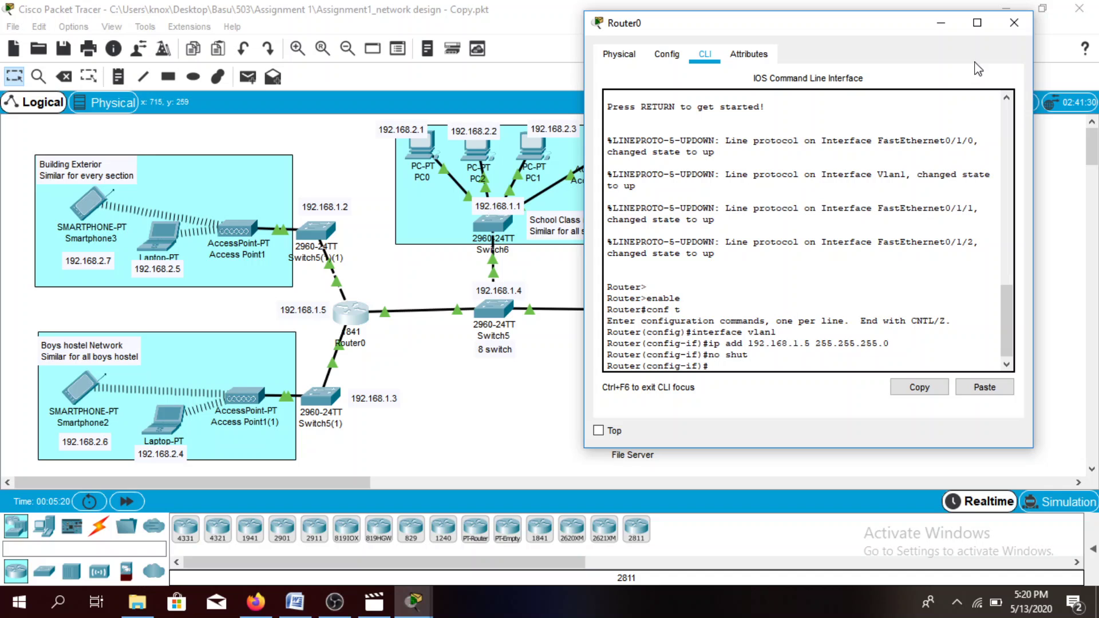
left_click(1014, 23)
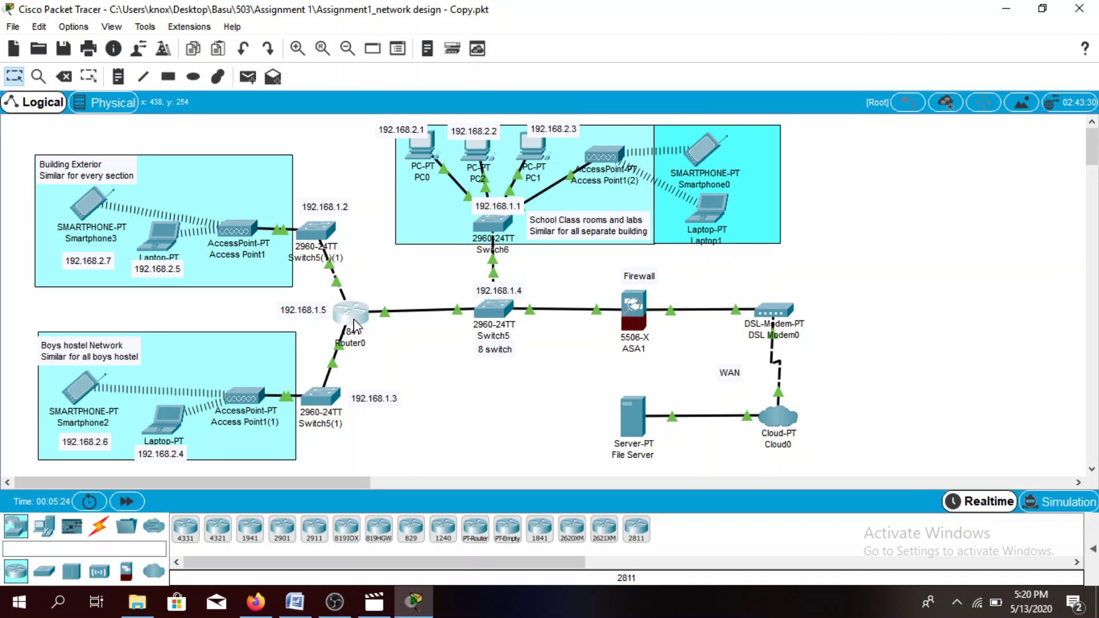
mouse_move(355, 327)
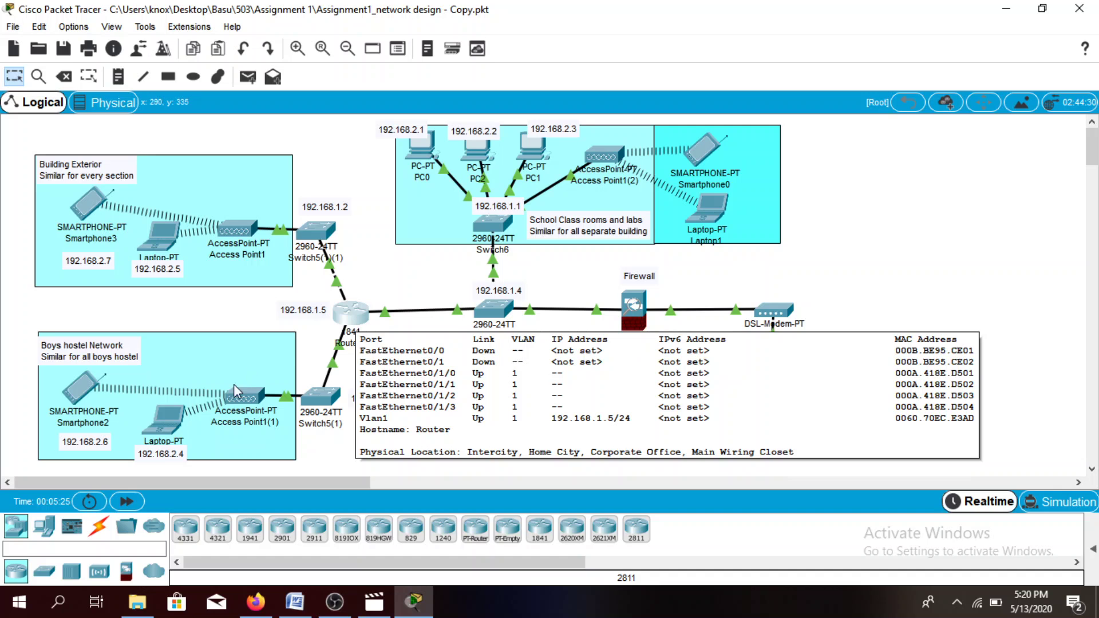
- Open the IP configuration of the boys hostel laptop and examine its static IP address and default gateway
left_click(156, 421)
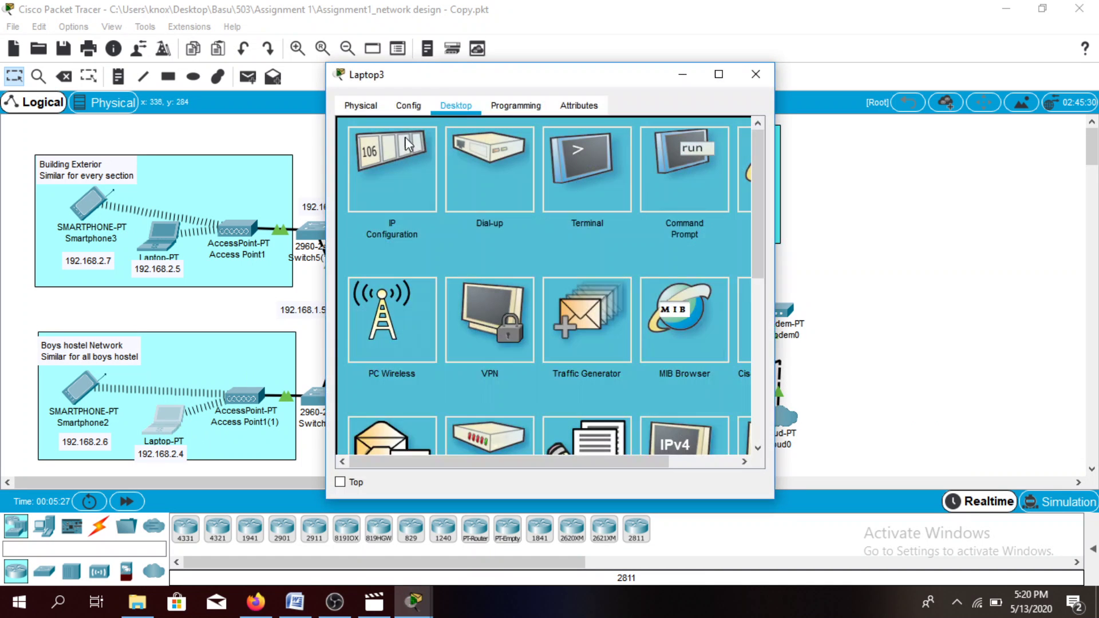
left_click_drag(444, 79, 771, 73)
left_click(722, 162)
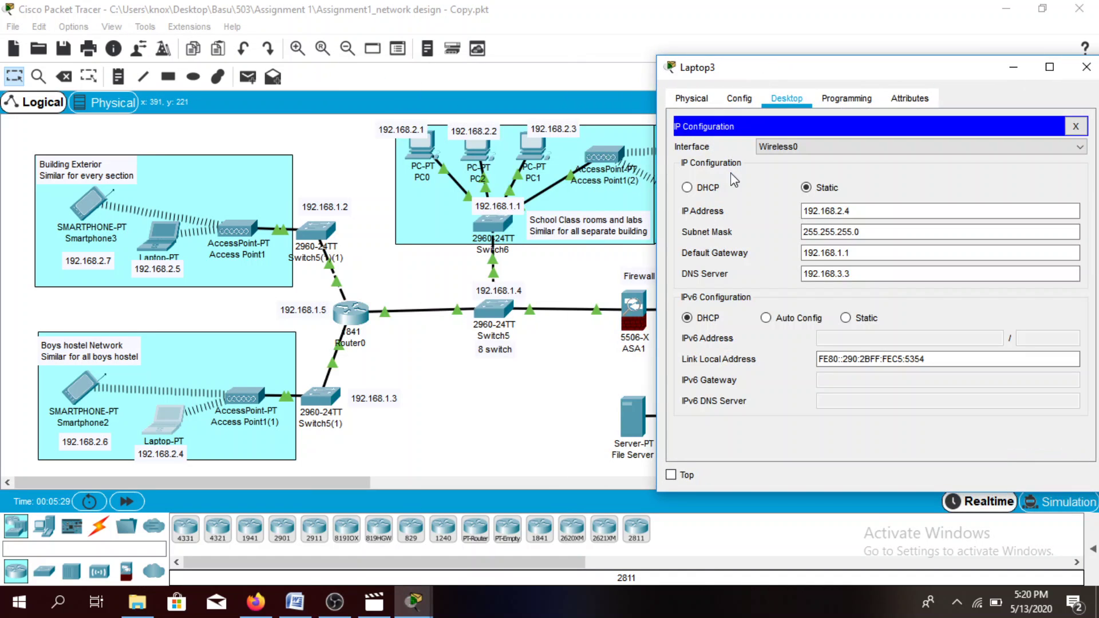
left_click_drag(868, 213, 780, 213)
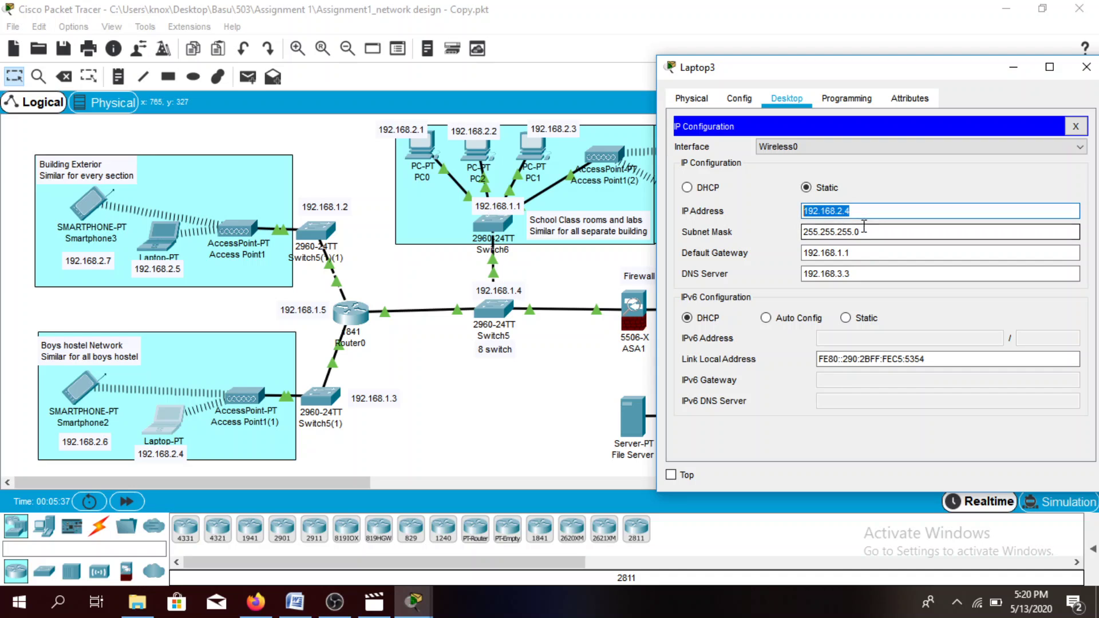
left_click_drag(870, 255, 722, 253)
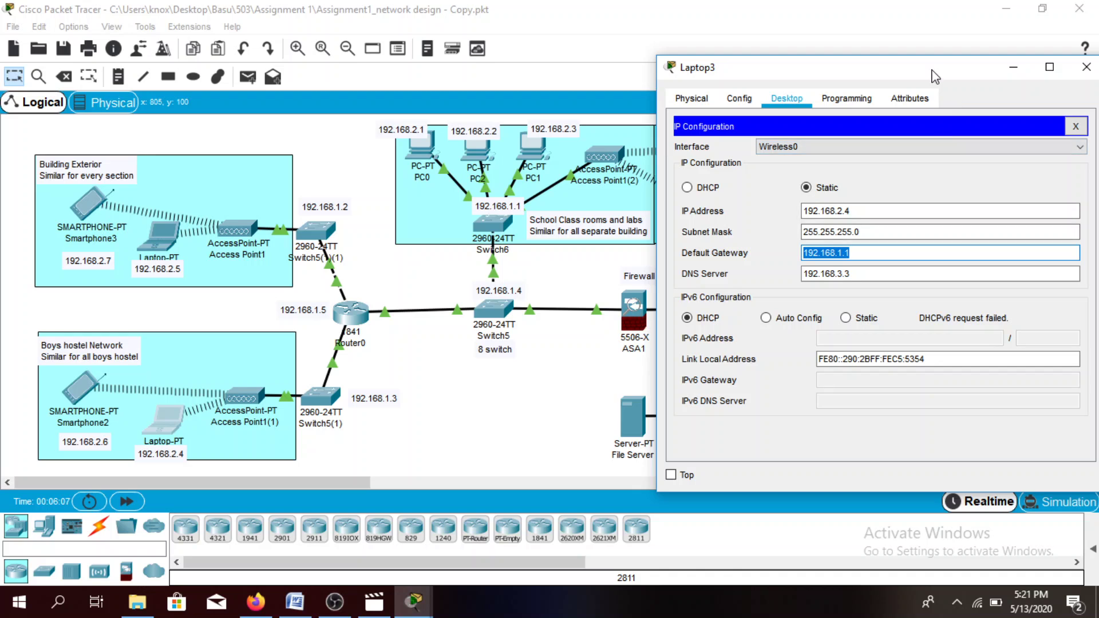
- Close the boys hostel laptop's window, examine PC0's static IP address and default gateway in its IP configuration, and close PC0
left_click_drag(932, 71, 783, 77)
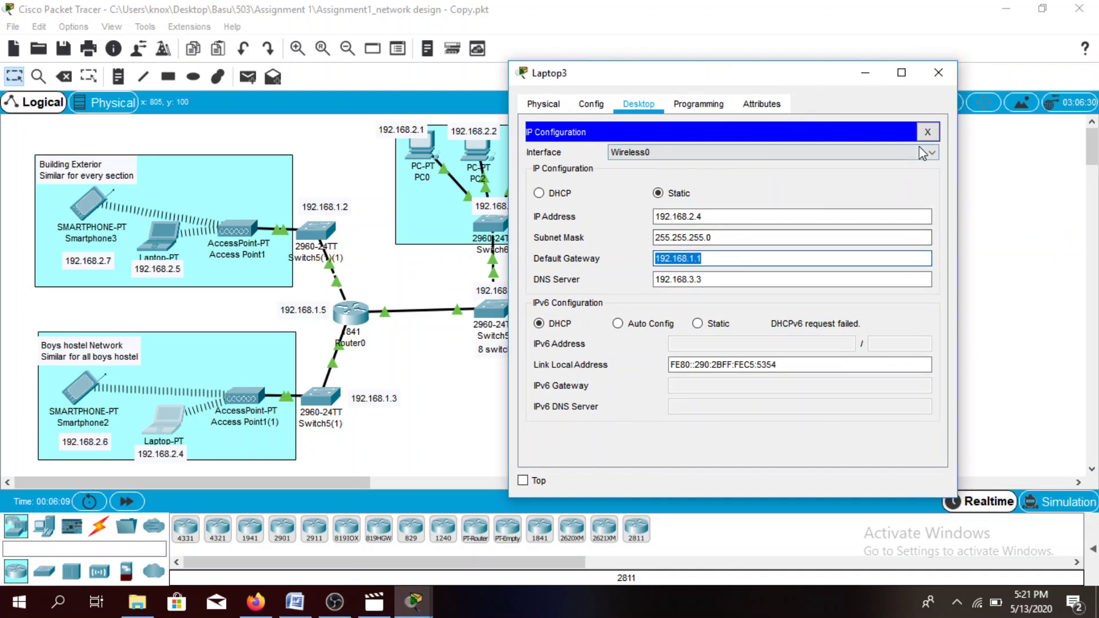
left_click(944, 80)
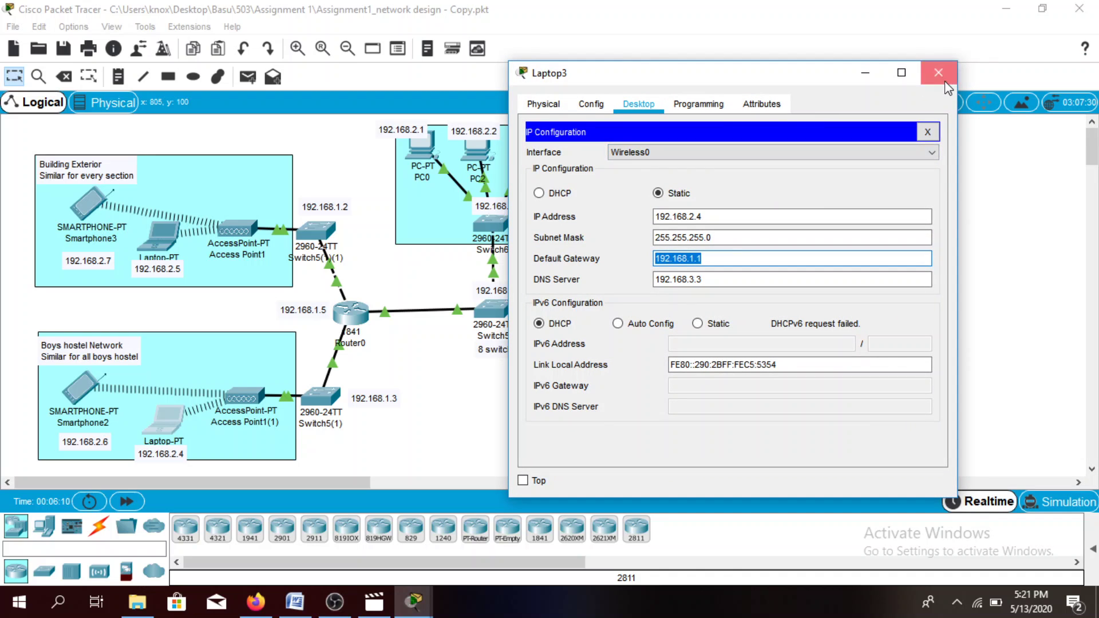
left_click(424, 150)
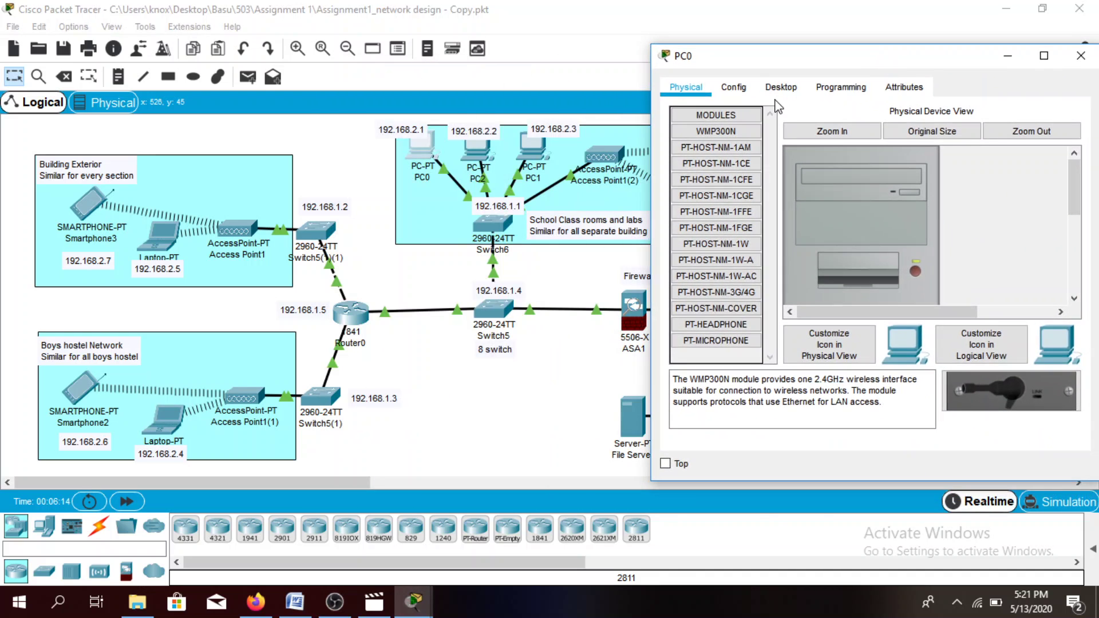
left_click(781, 87)
left_click(721, 147)
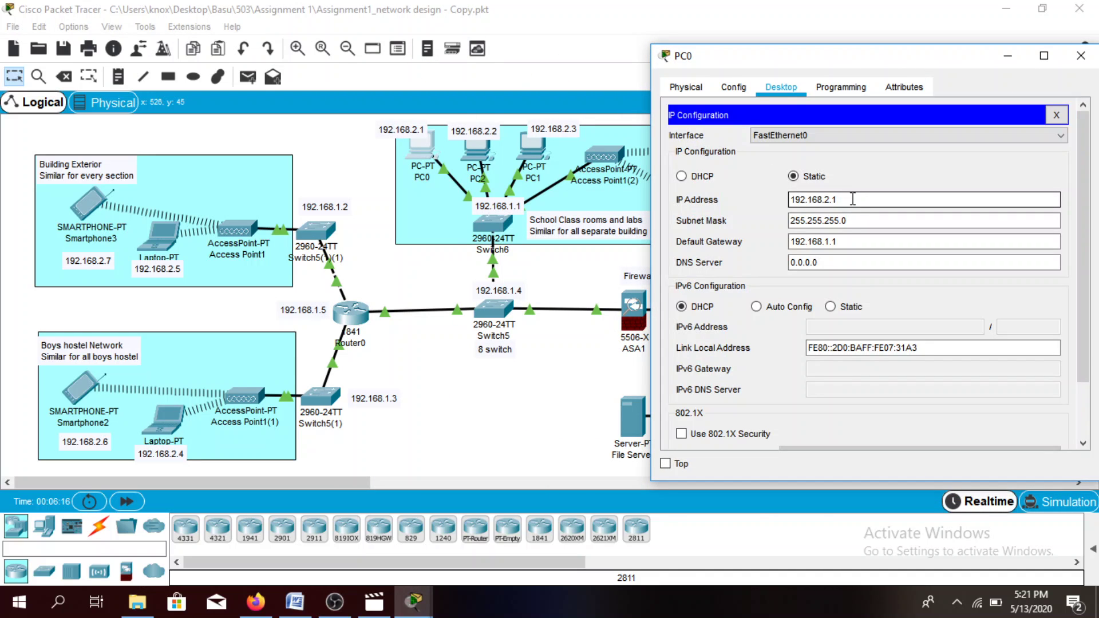
left_click_drag(851, 199, 758, 207)
left_click(837, 242)
left_click_drag(836, 243, 763, 245)
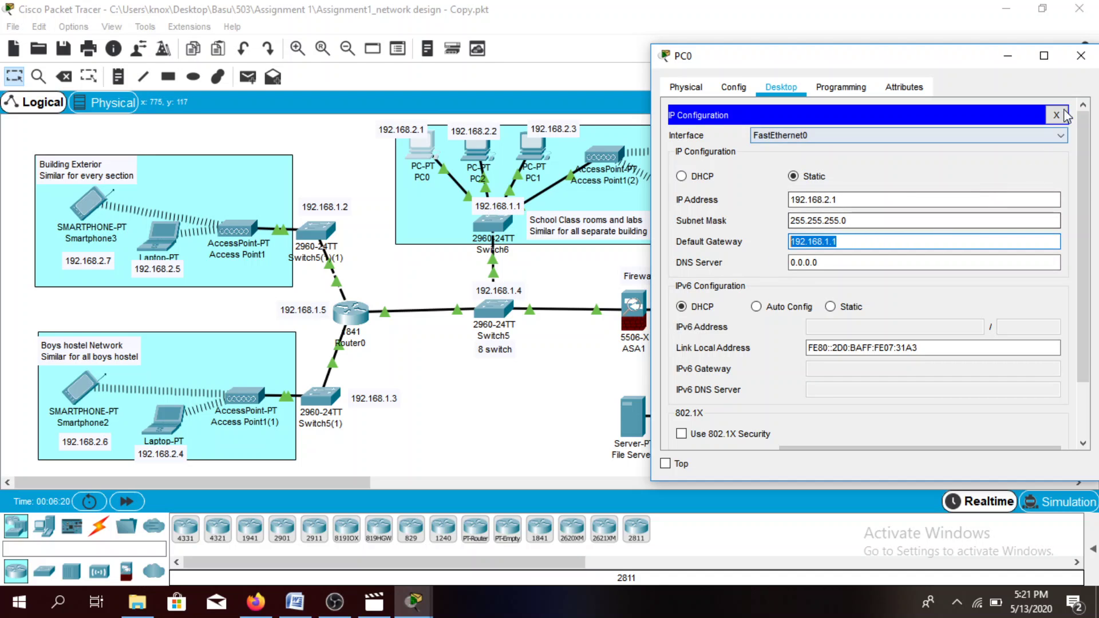
left_click(1081, 55)
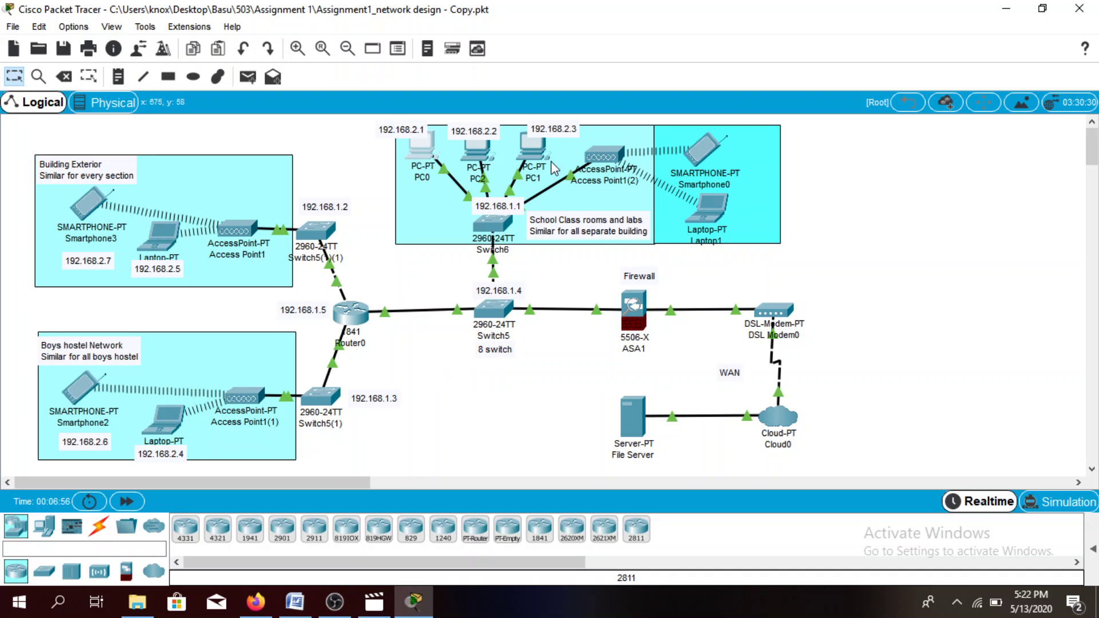
- Open the IP configuration of Laptop1 in the school classrooms and labs area and examine its wireless interface's addressing
left_click(717, 208)
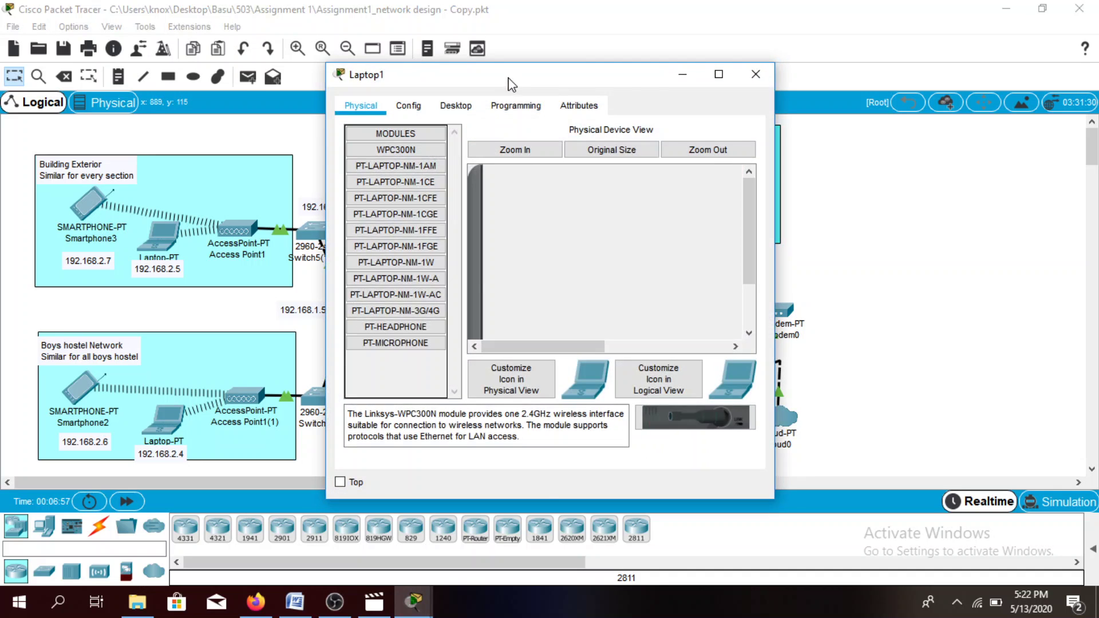
left_click_drag(452, 74, 816, 41)
left_click(816, 73)
left_click(773, 147)
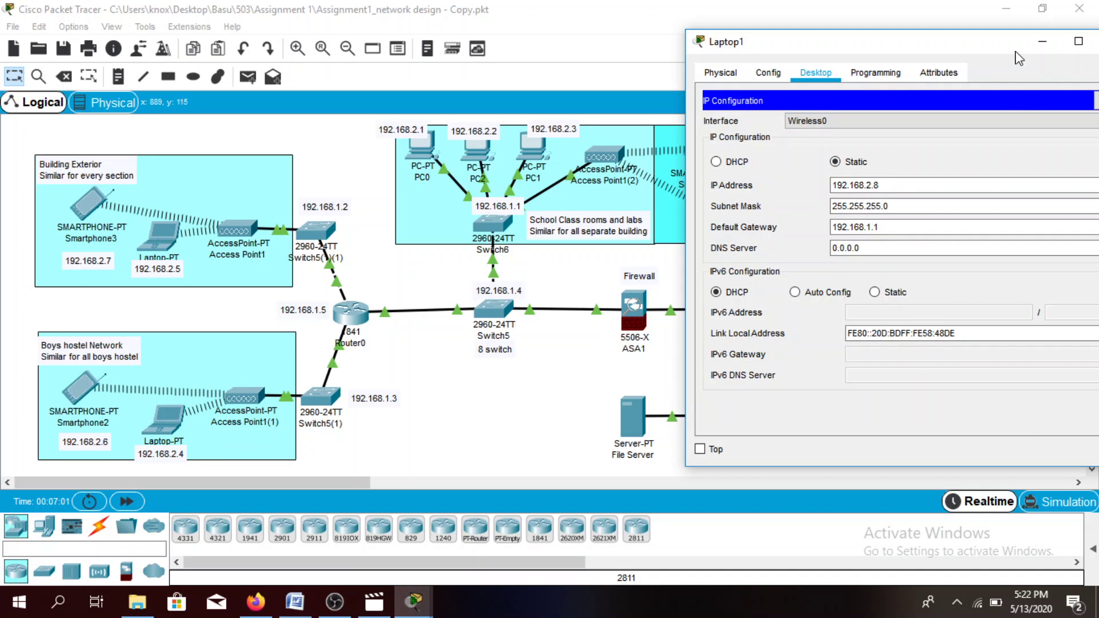
- Ping the boys hostel smartphone at 192.168.2.6 from Laptop1's command prompt
left_click_drag(1016, 50, 922, 46)
left_click(1012, 97)
left_click(919, 152)
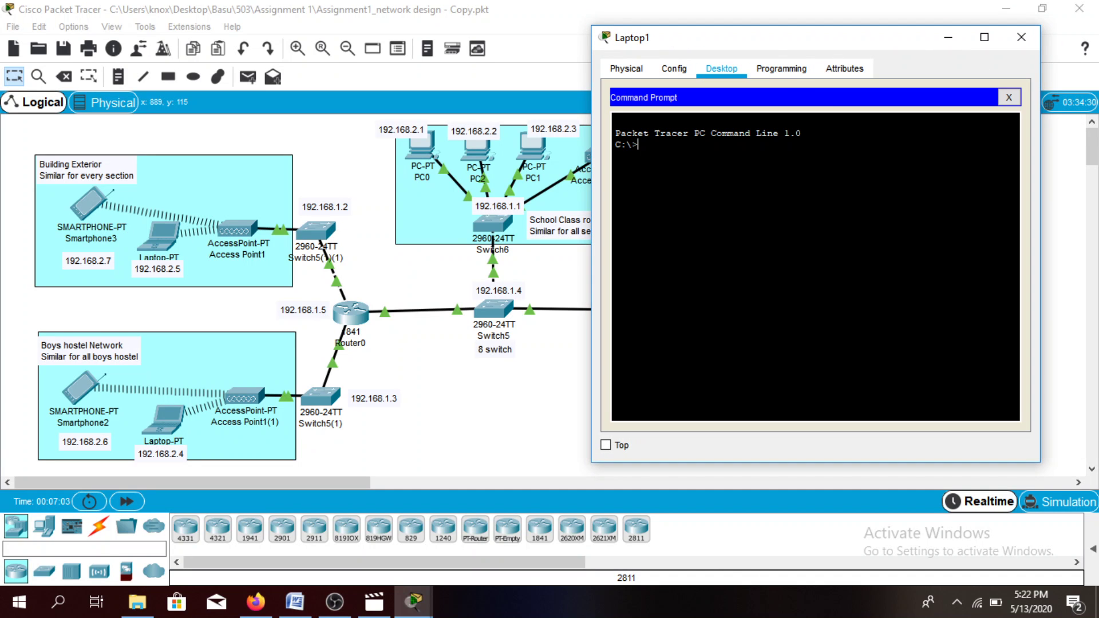
left_click_drag(761, 44, 903, 77)
type("pi")
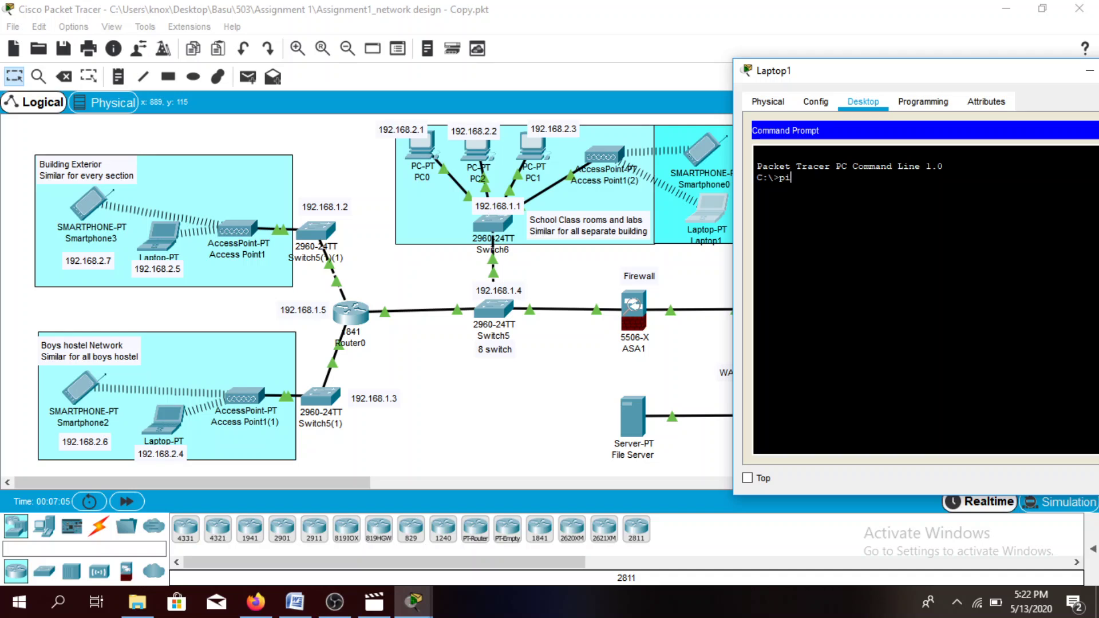
type("ng")
type("192.1")
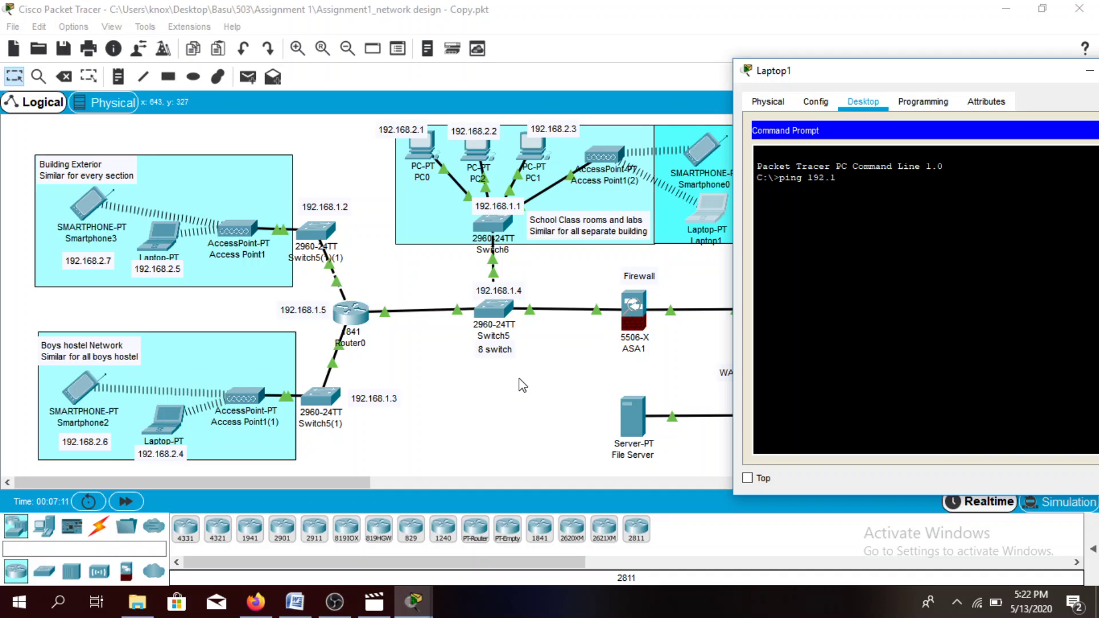
type("68.2.6")
key("Return")
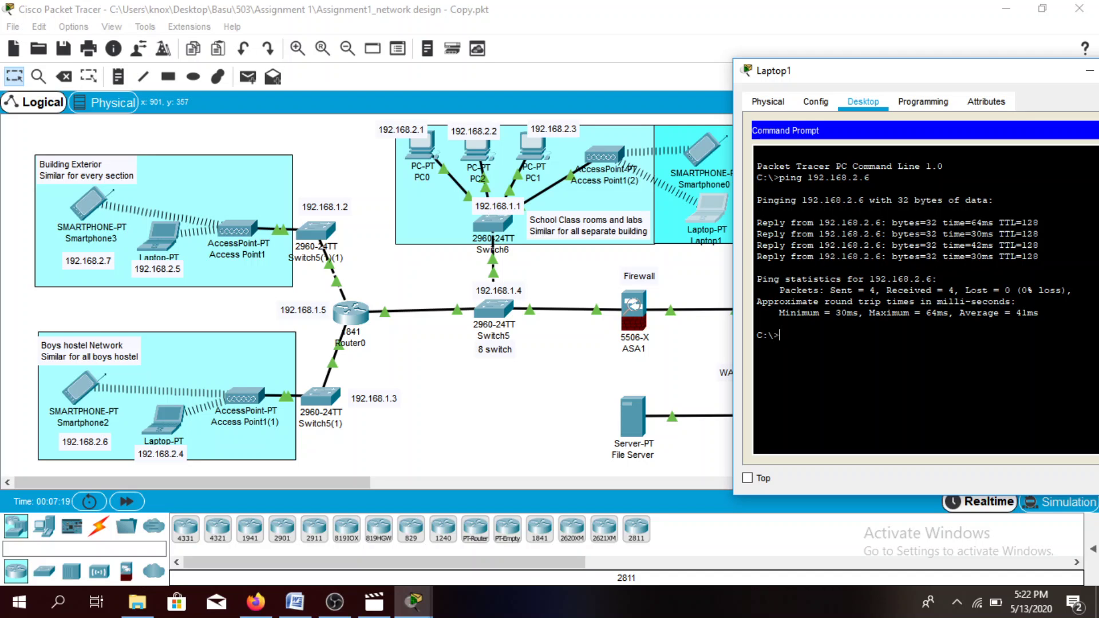
- Examine the sent and received packet counts in Laptop1's ping statistics
left_click_drag(910, 75, 816, 107)
double_click(778, 323)
double_click(858, 322)
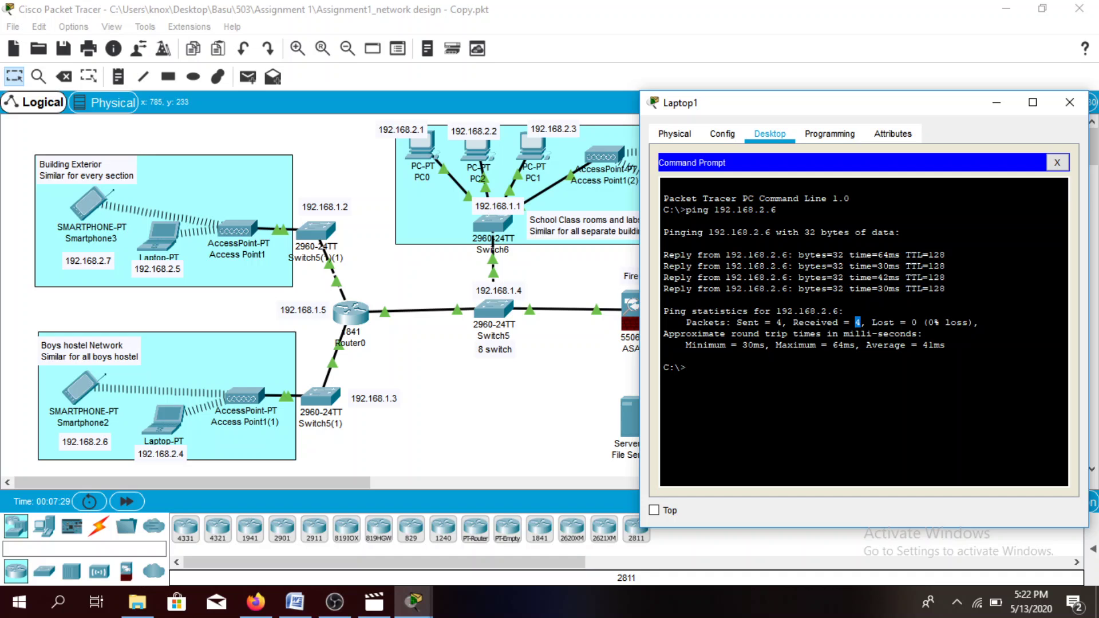
left_click_drag(955, 107, 818, 106)
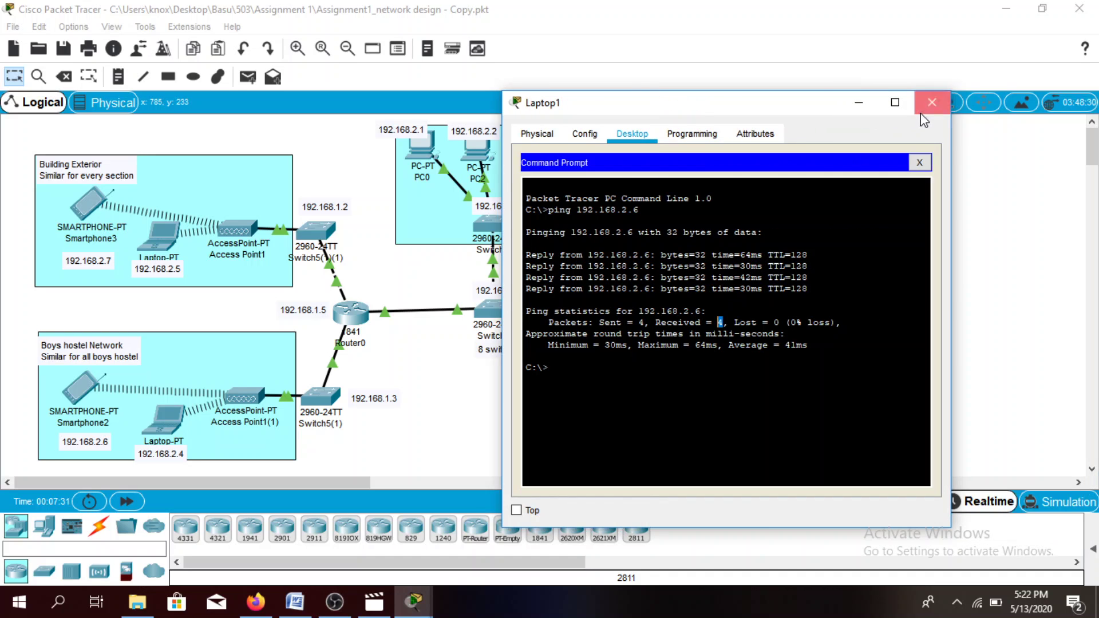